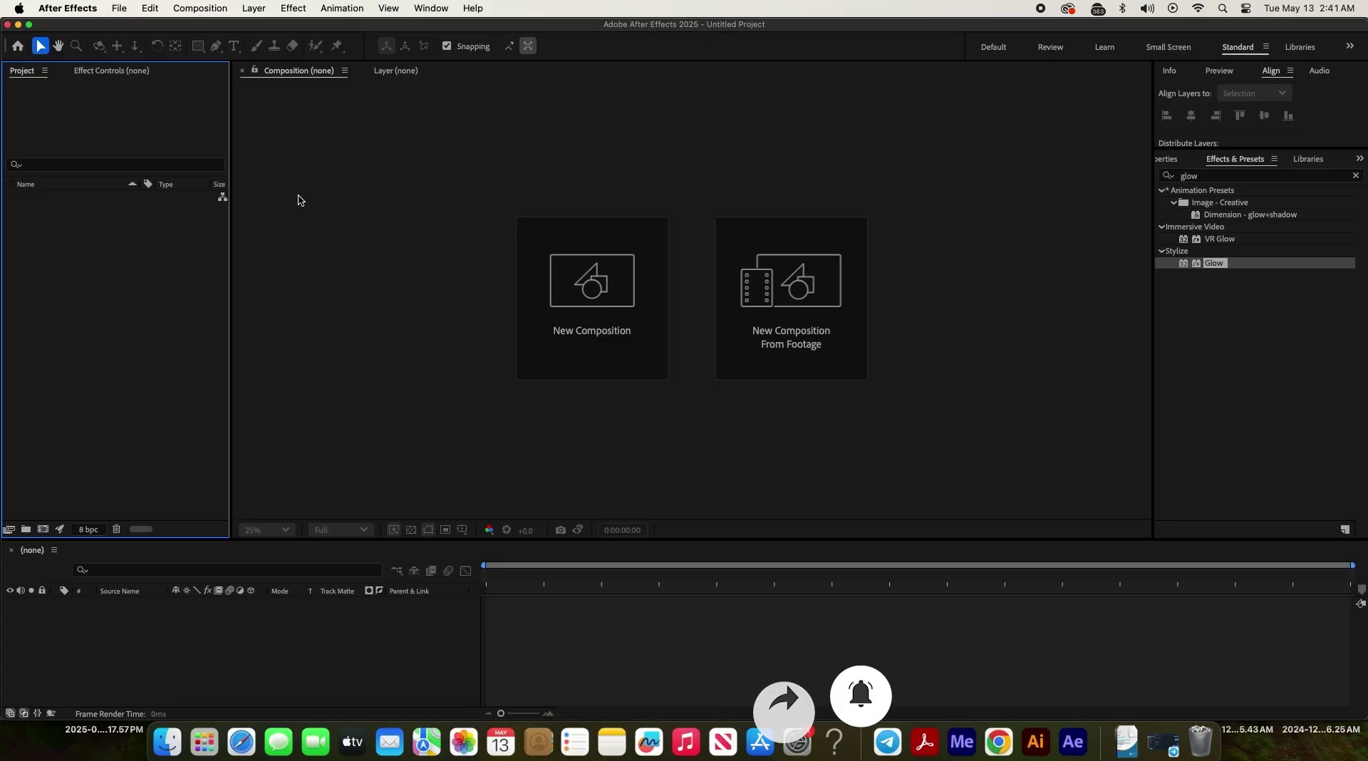
# Step: Create the 'Main' composition, add a full-frame black solid, and clear the effects search
pyautogui.press('super+n')
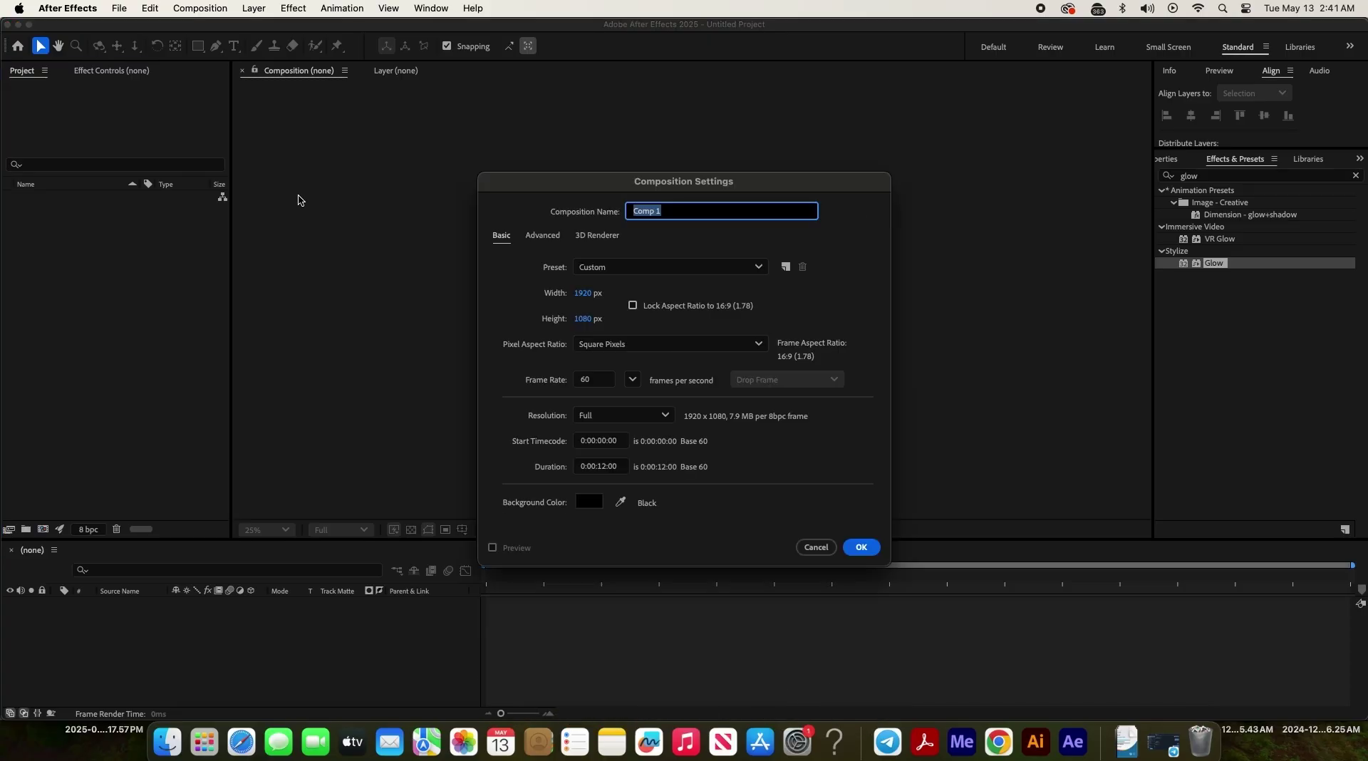
pyautogui.press('Return')
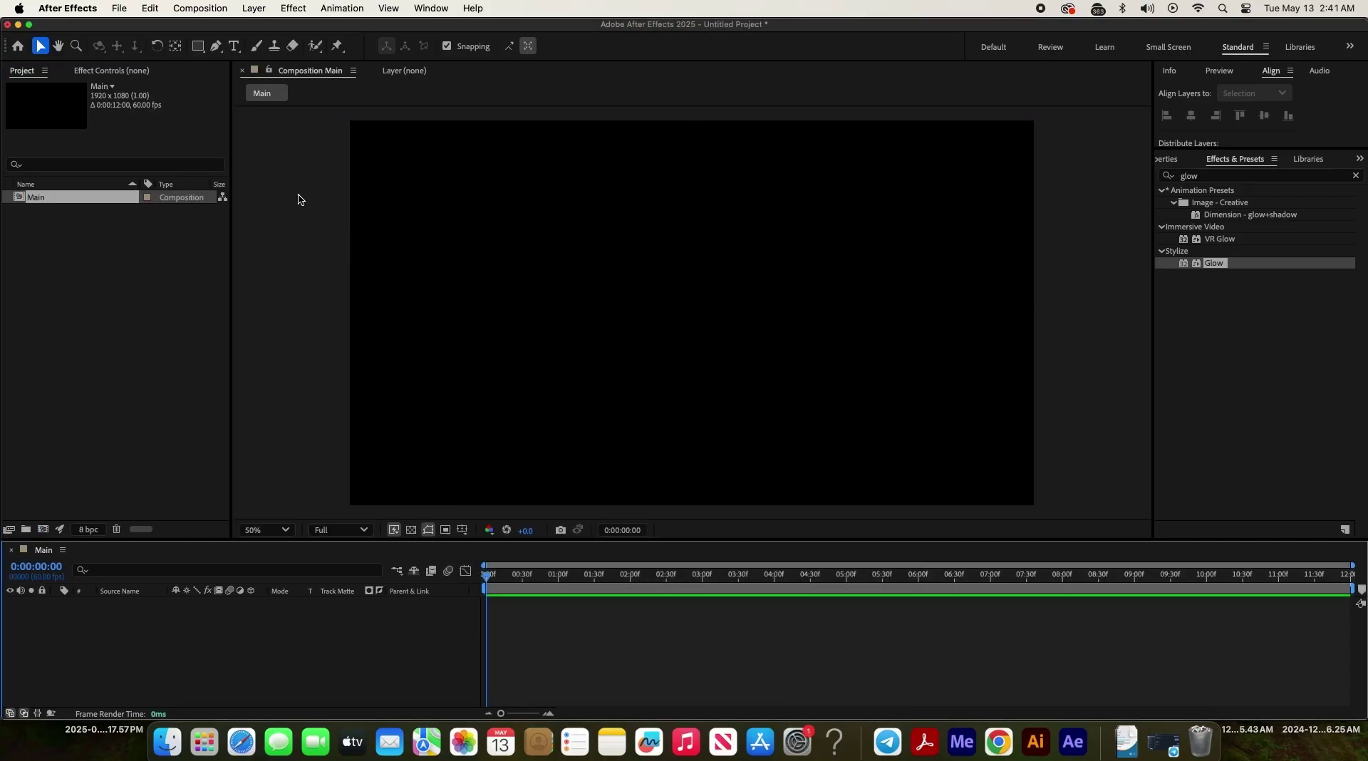
pyautogui.rightClick(232, 663)
pyautogui.moveTo(310, 532)
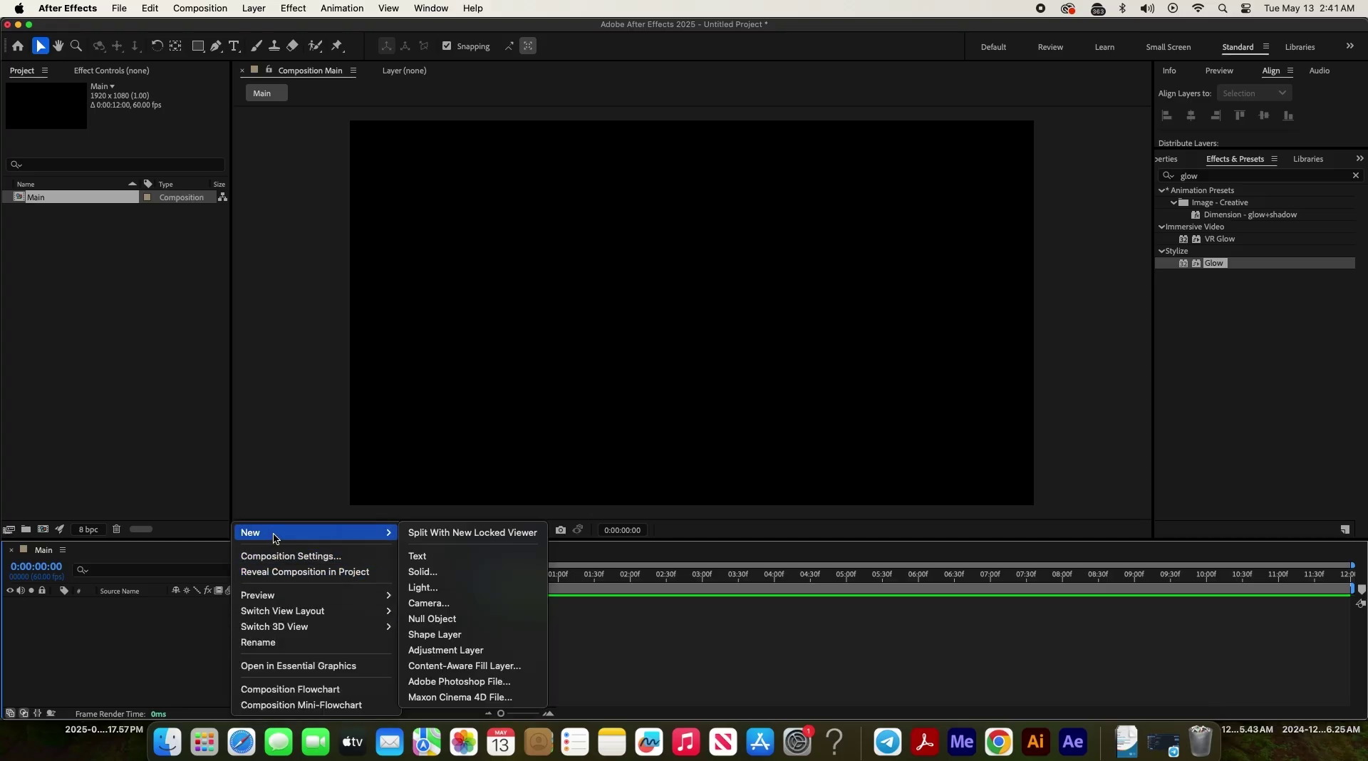
pyautogui.click(423, 572)
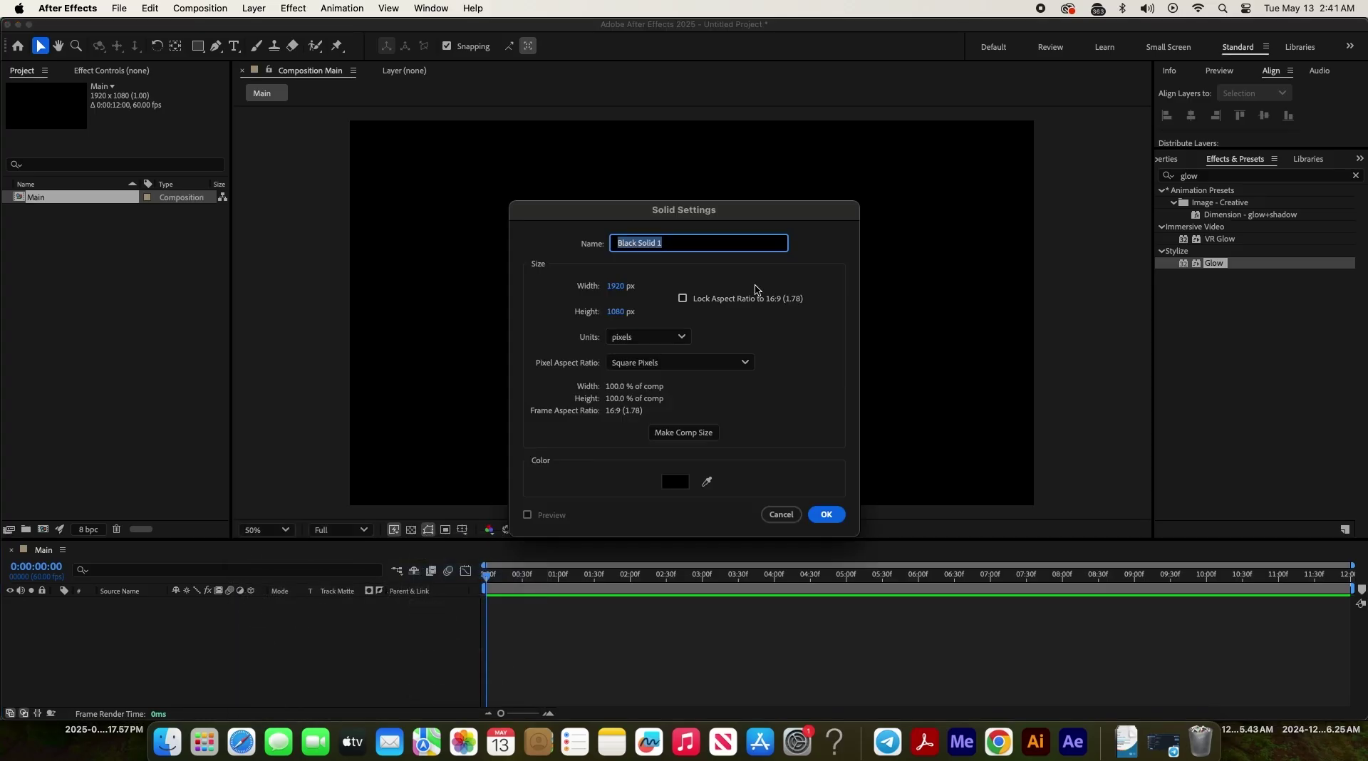
pyautogui.click(815, 520)
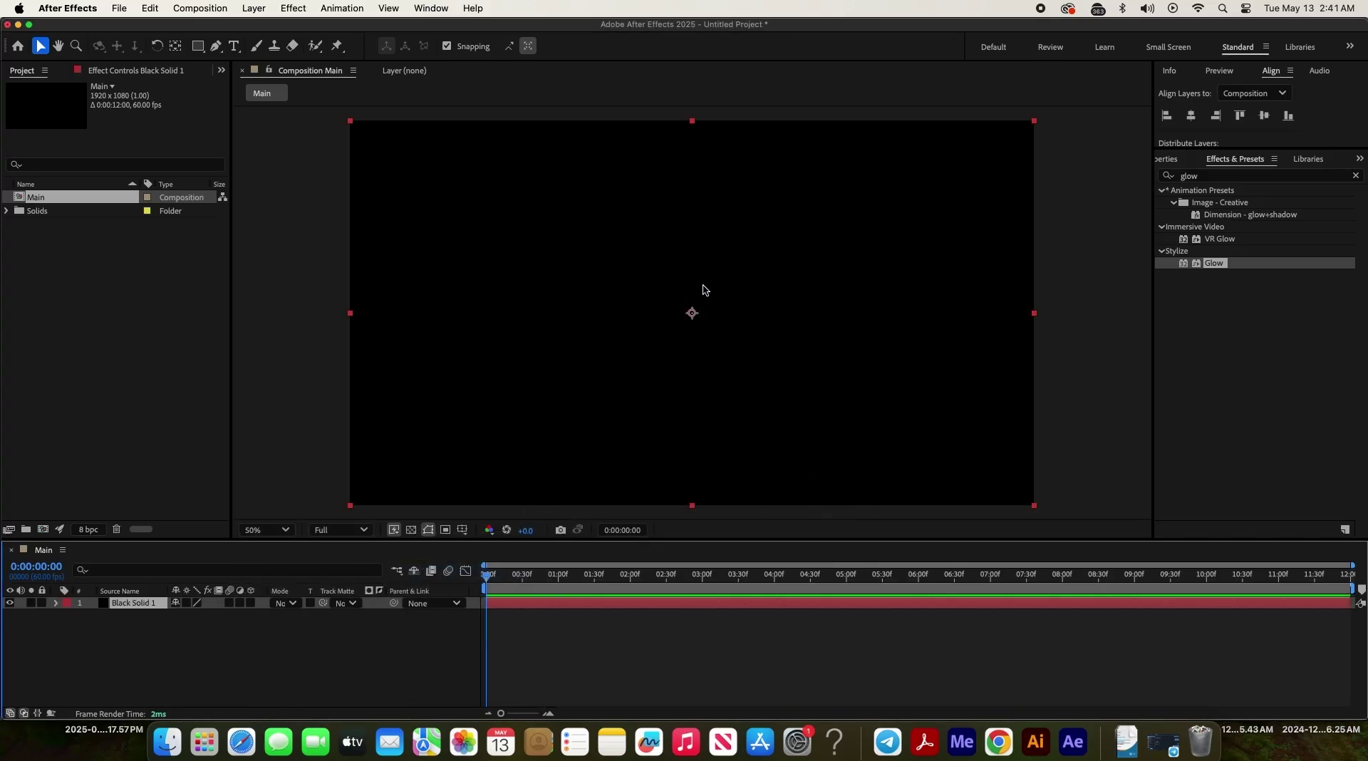
pyautogui.click(1355, 176)
# Step: Search 'cc Parti' and apply CC Particle Systems II to Black Solid 1
pyautogui.click(1203, 177)
pyautogui.write('cc')
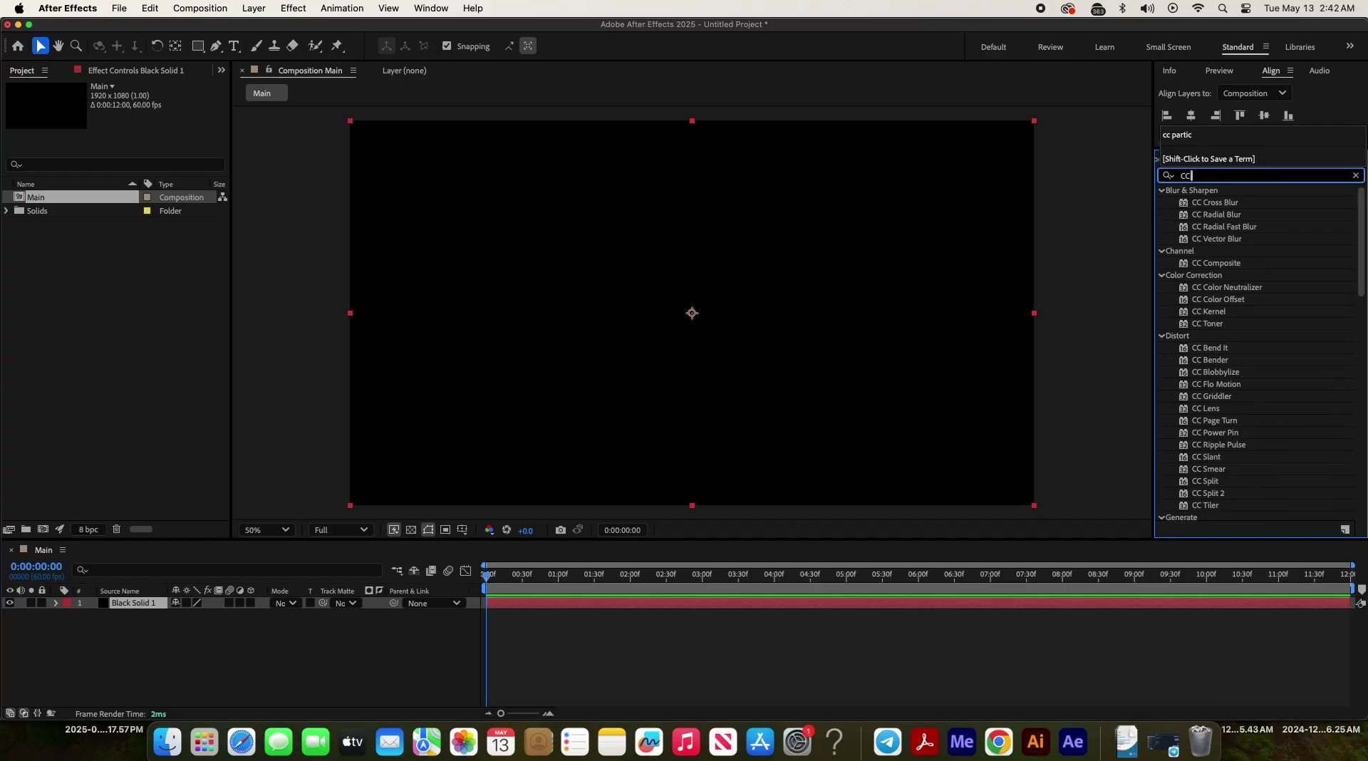
pyautogui.write(' Parti')
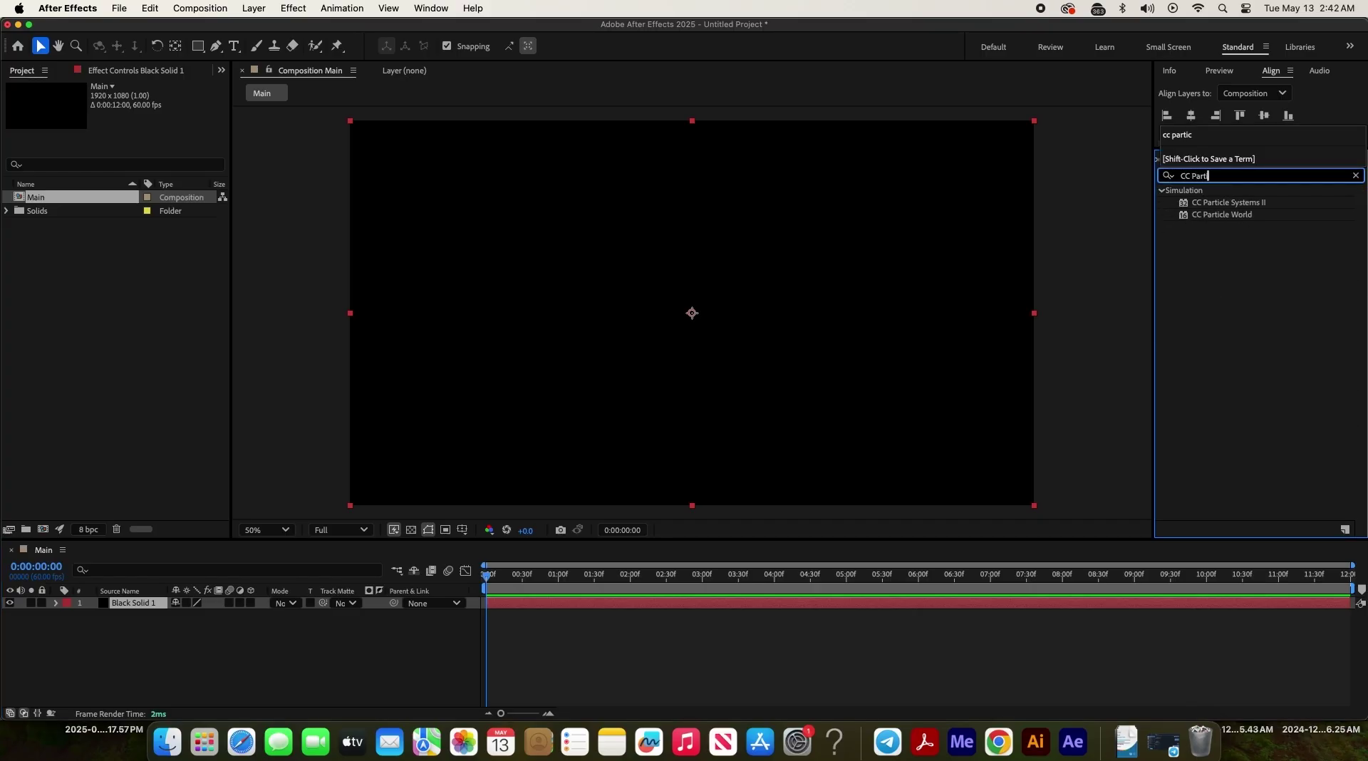
pyautogui.moveTo(1228, 202); pyautogui.dragTo(136, 604)
pyautogui.write('25')
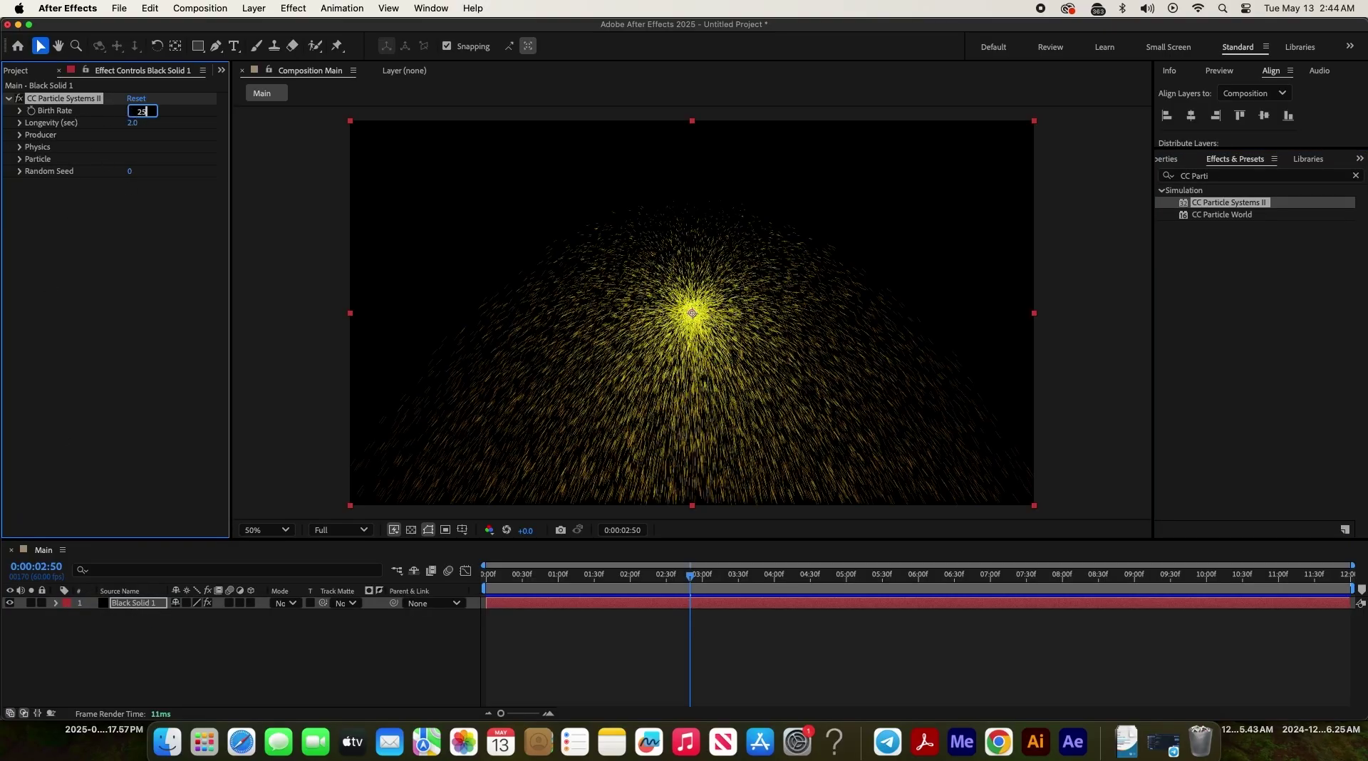
# Step: Set the particle Birth Rate to 25 and Longevity to 3 seconds
pyautogui.press('Return')
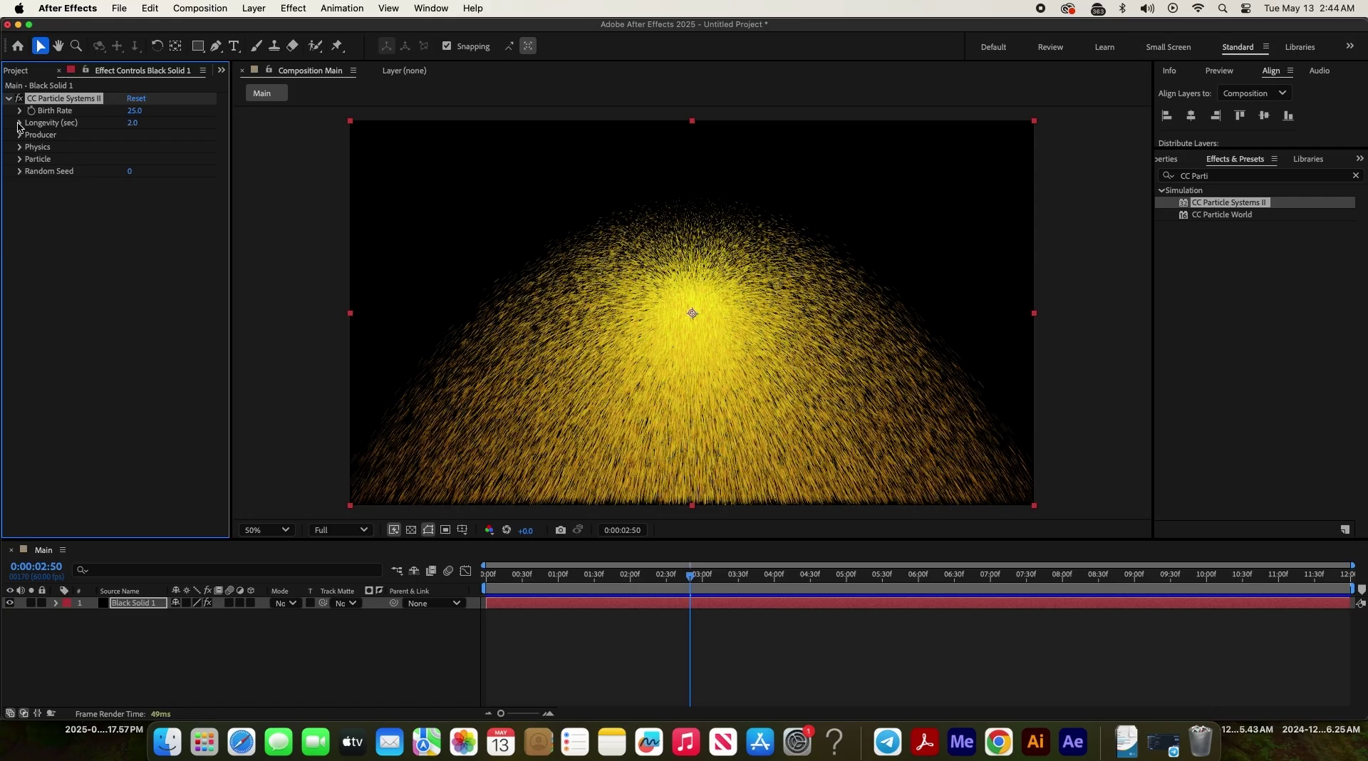
pyautogui.click(19, 123)
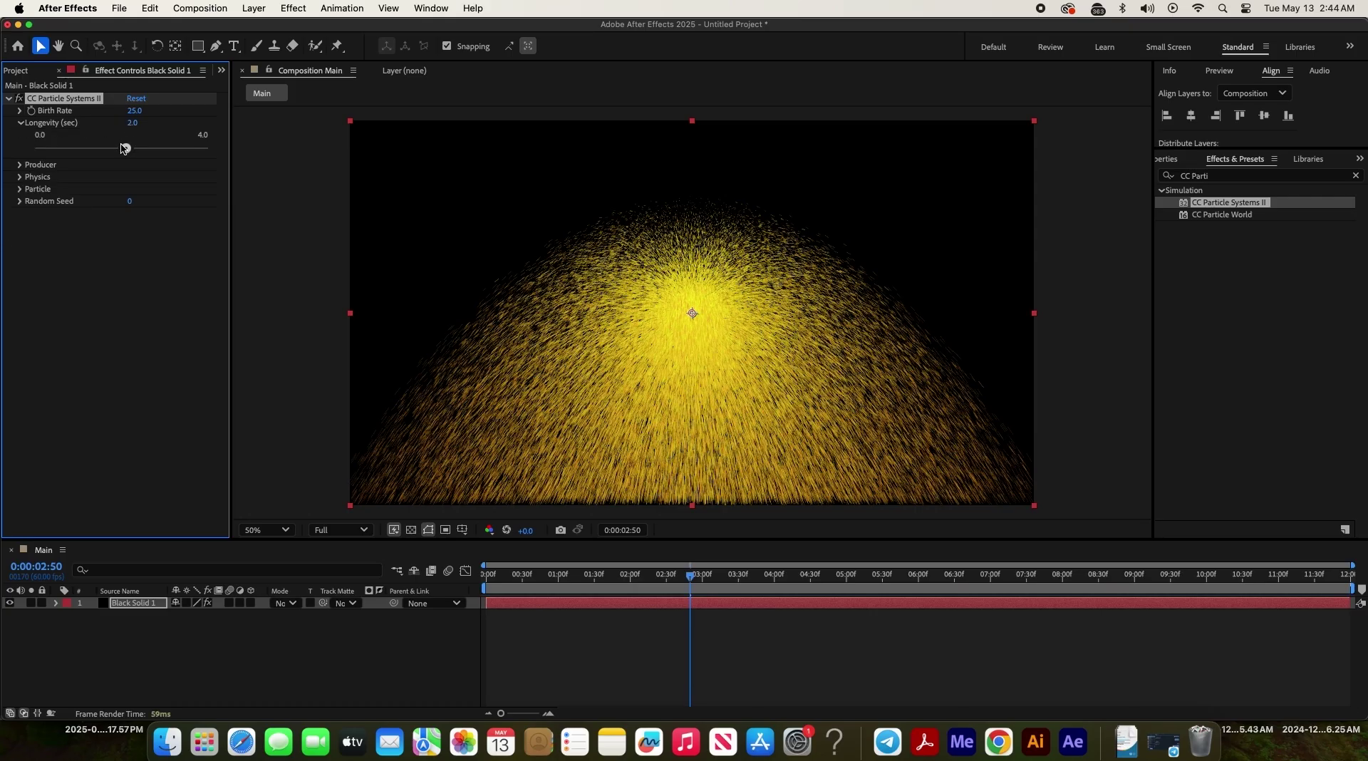
pyautogui.moveTo(126, 148); pyautogui.dragTo(168, 153)
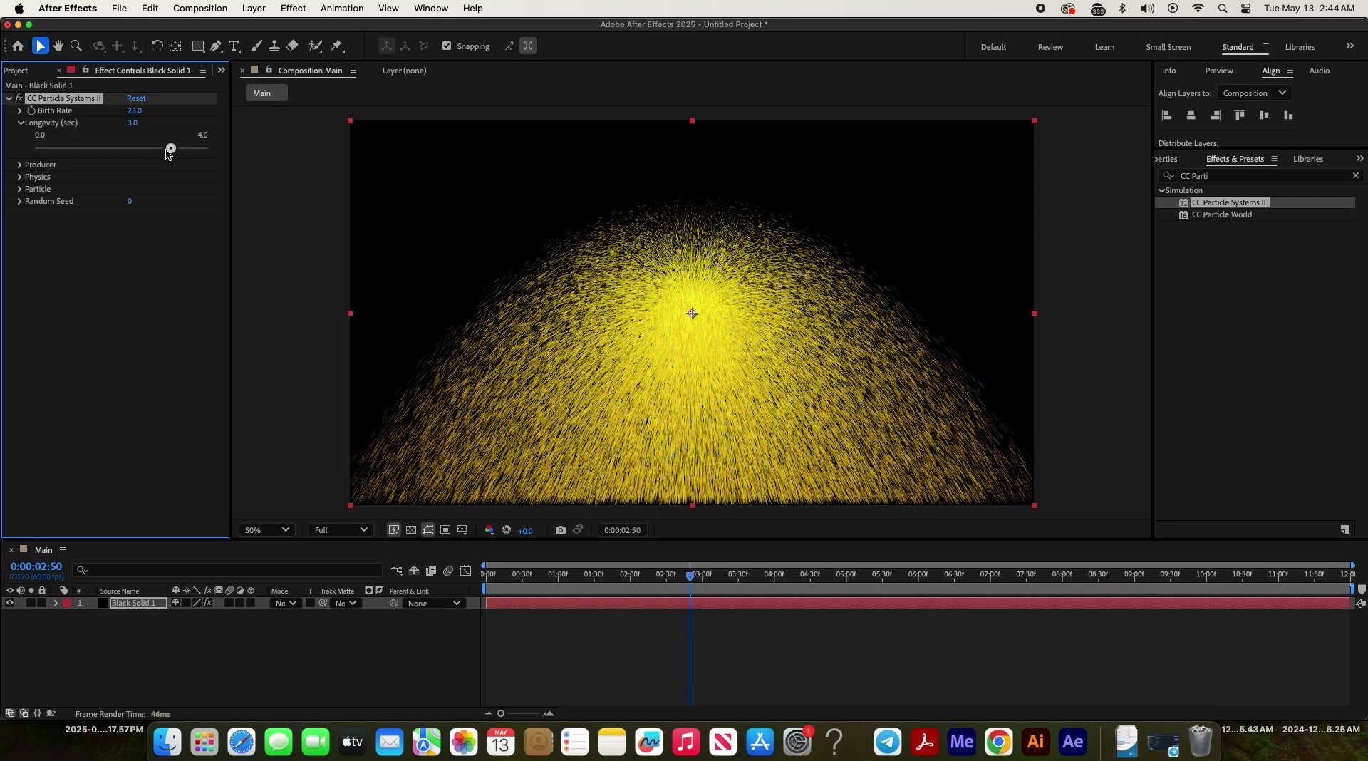
# Step: Set the Producer Radius X and Radius Y to 0
pyautogui.click(20, 123)
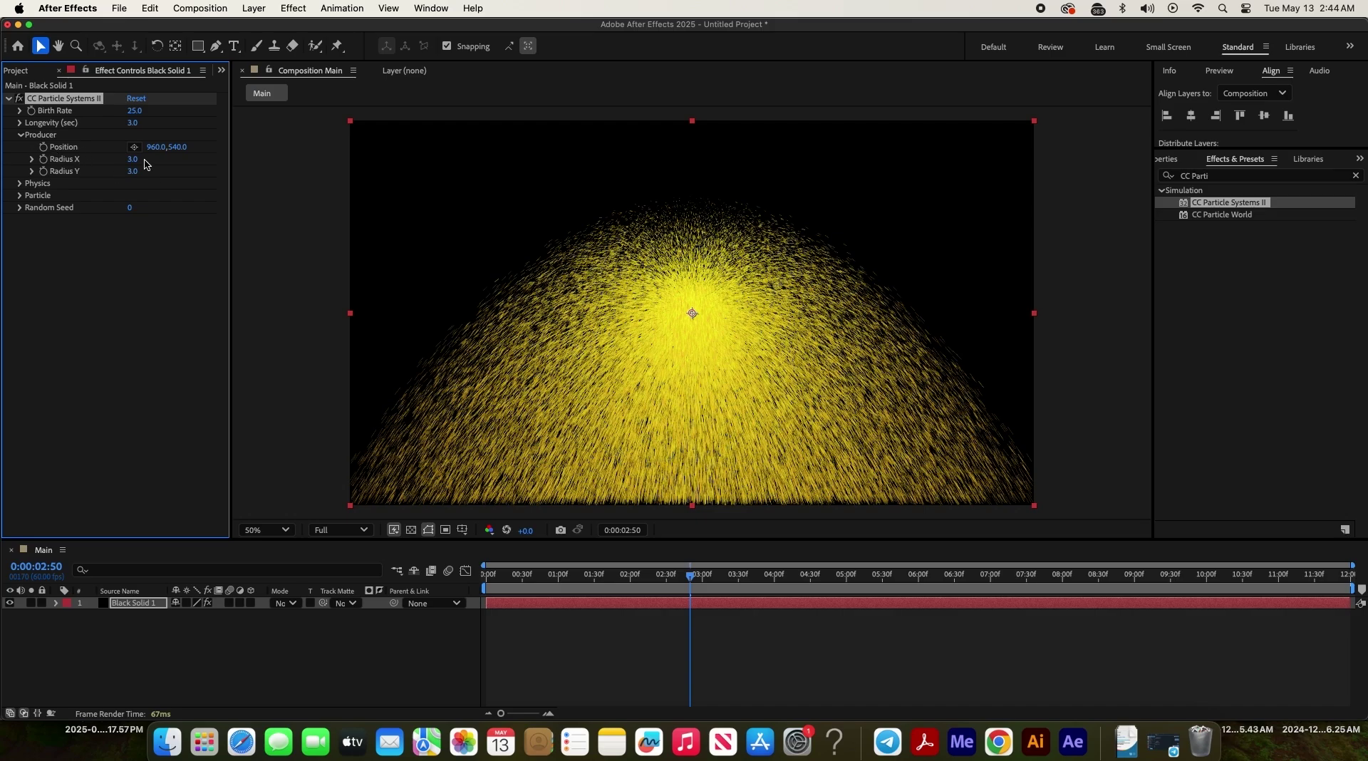
pyautogui.click(129, 172)
pyautogui.write('0')
pyautogui.press('Return')
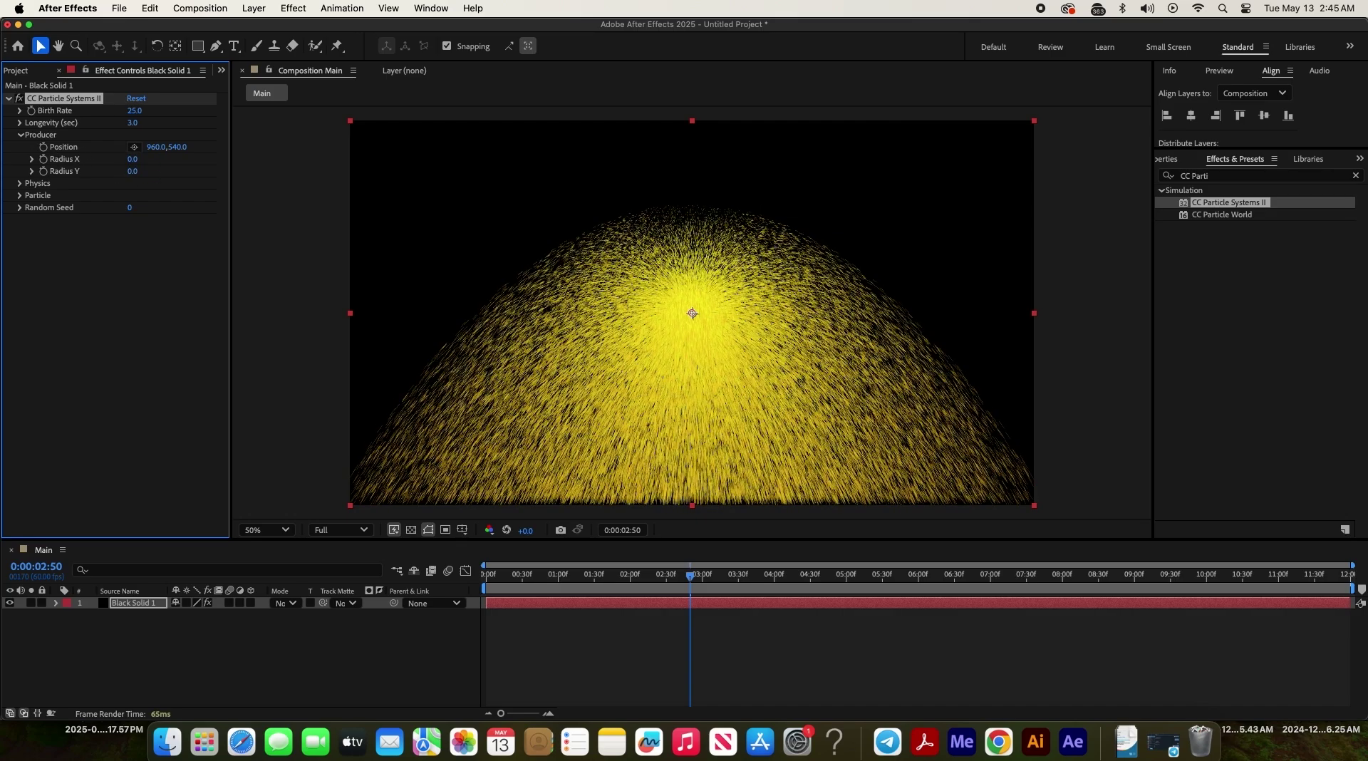
# Step: Set Physics to Twirl animation with Velocity 0.1 and Gravity 0
pyautogui.click(20, 183)
pyautogui.click(169, 195)
pyautogui.click(186, 238)
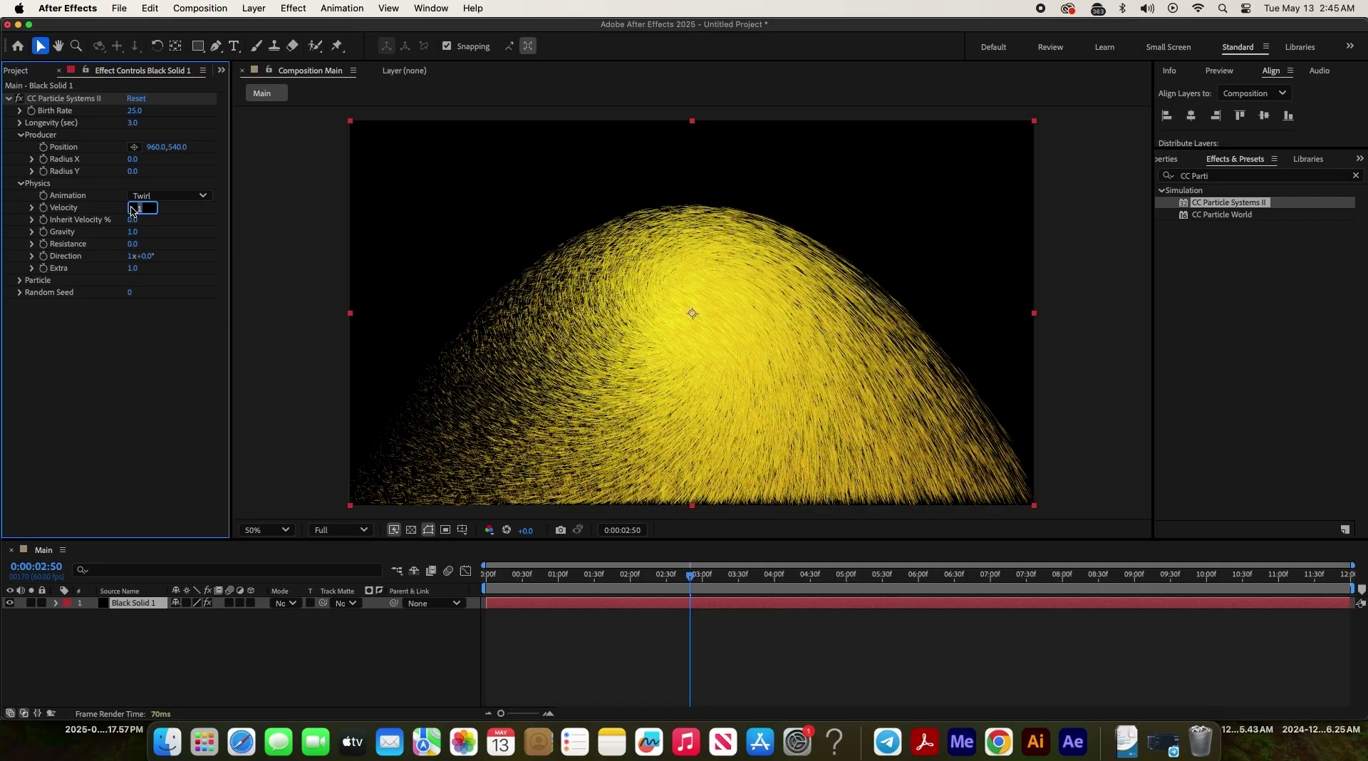
pyautogui.click(132, 207)
pyautogui.write('0.1')
pyautogui.press('Return')
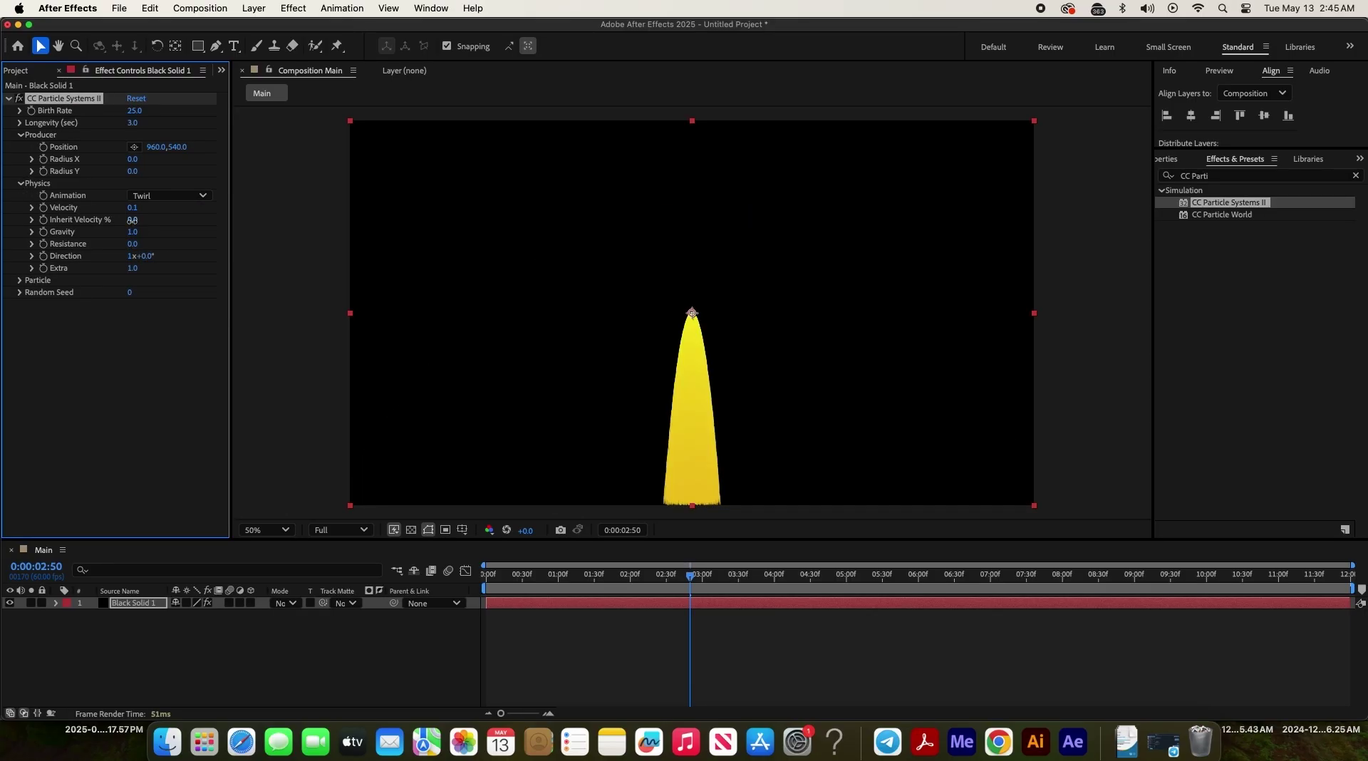
pyautogui.write('-5')
pyautogui.press('Return')
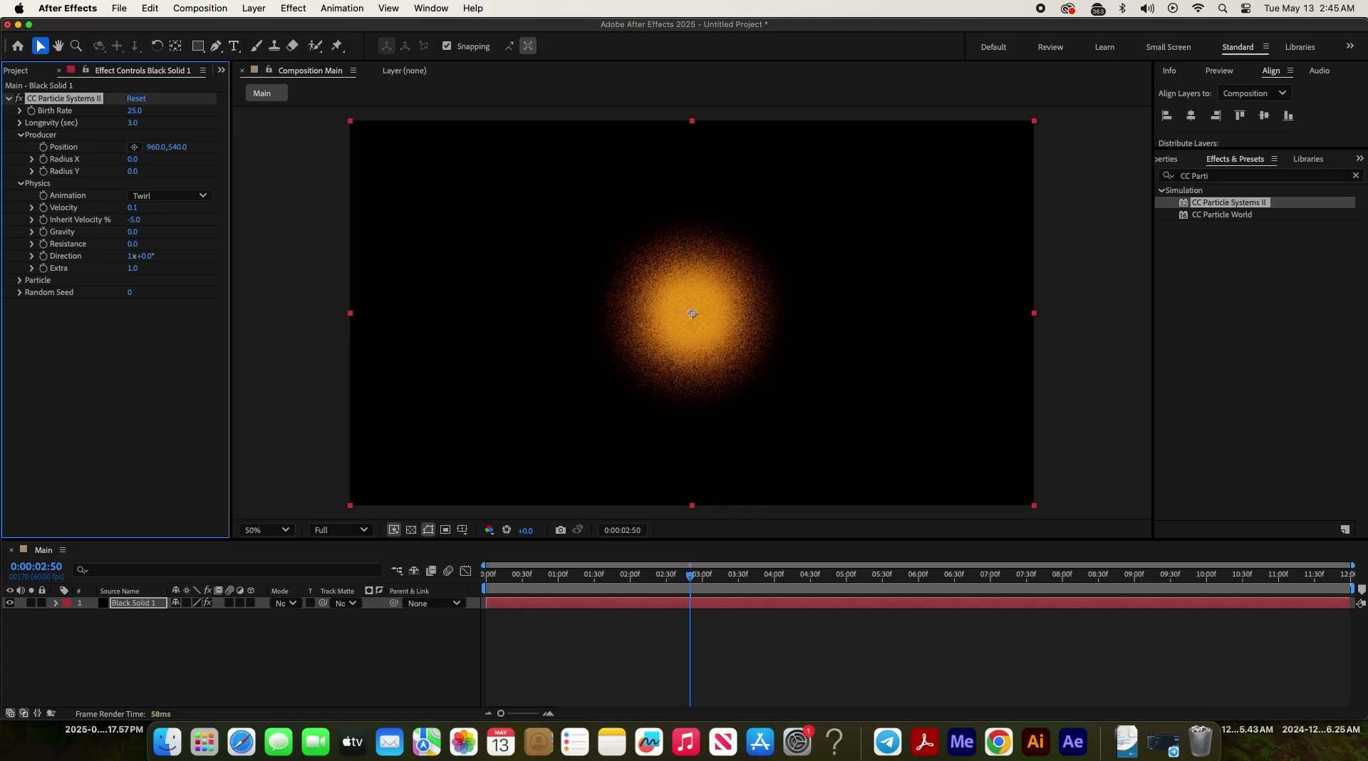
# Step: Change the Particle Type to Faded Sphere
pyautogui.click(20, 280)
pyautogui.click(170, 292)
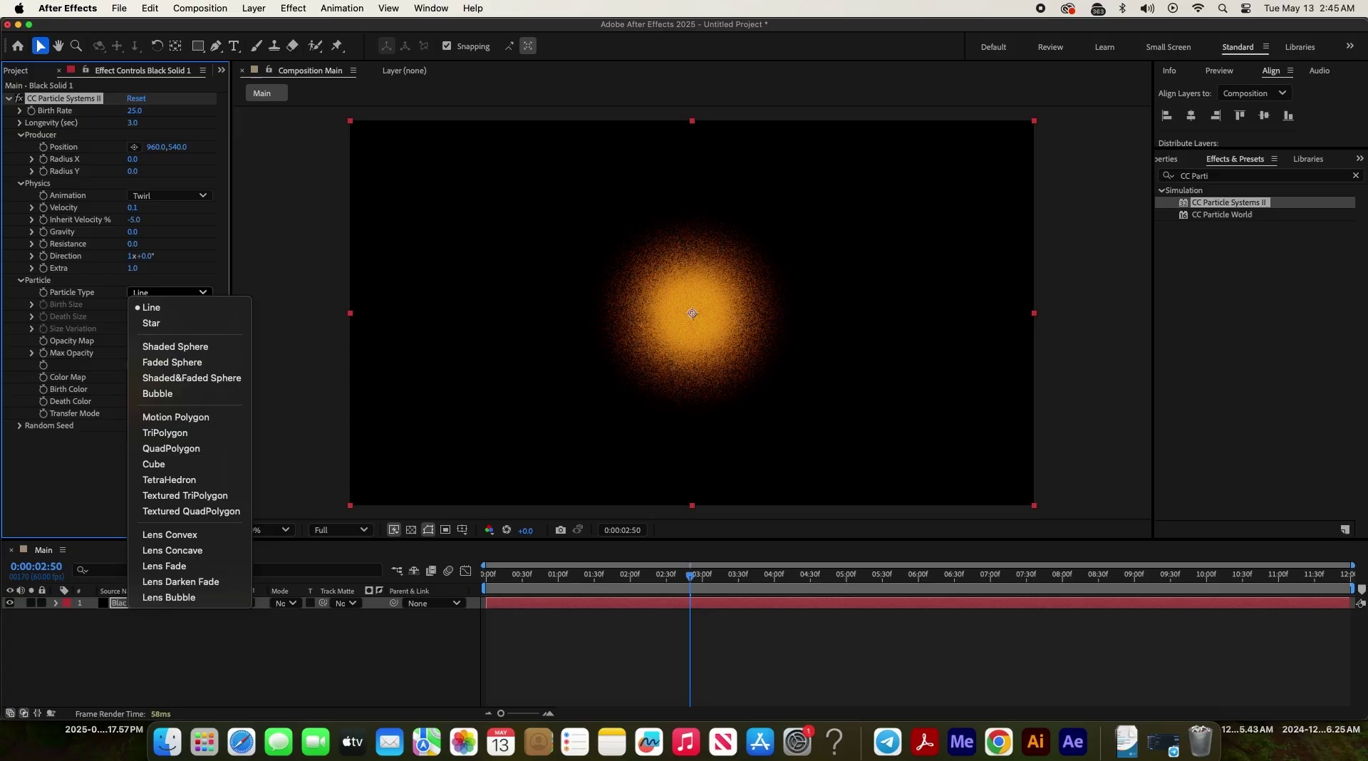
pyautogui.click(176, 363)
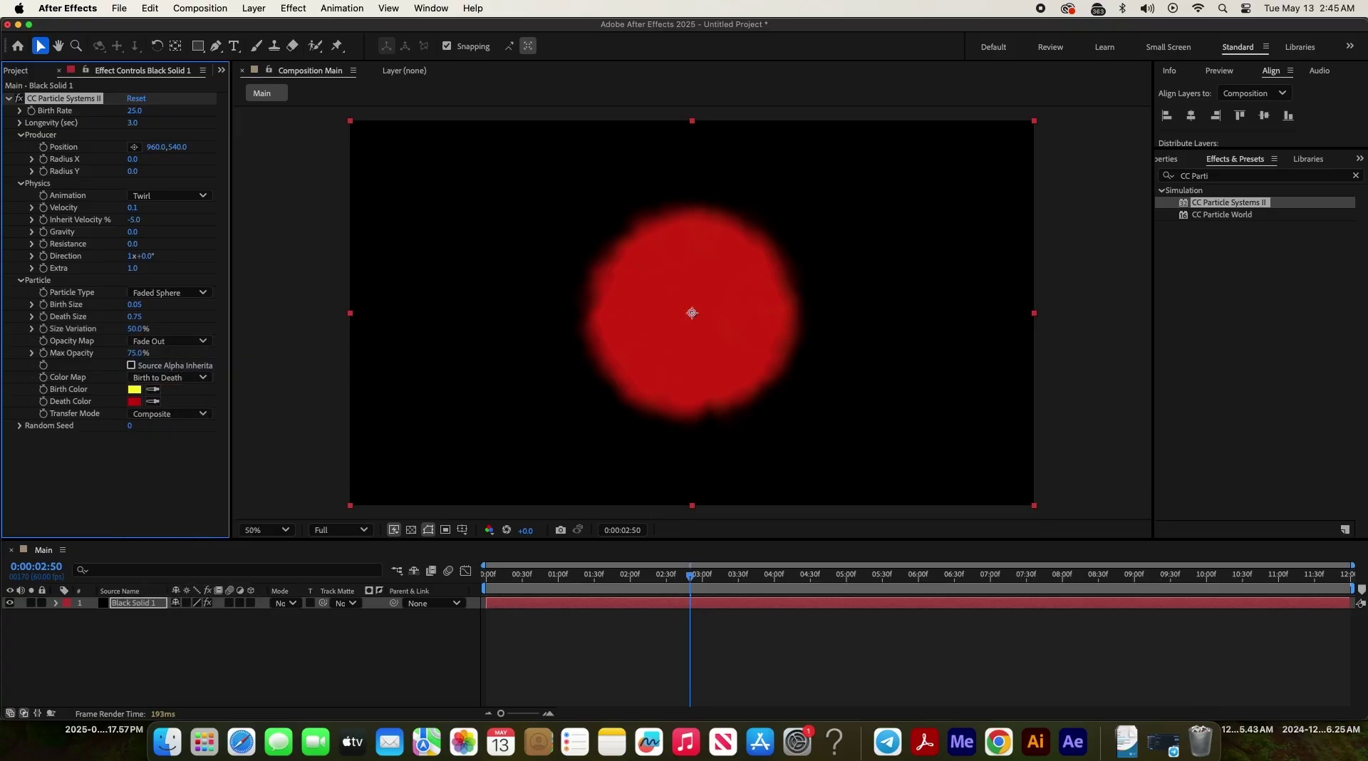
# Step: Set Death Size 0, Size Variation 100% and Max Opacity 100%
pyautogui.write('0')
pyautogui.press('Tab')
pyautogui.write('100')
pyautogui.press('Return')
pyautogui.click(139, 353)
pyautogui.write('100')
pyautogui.press('Return')
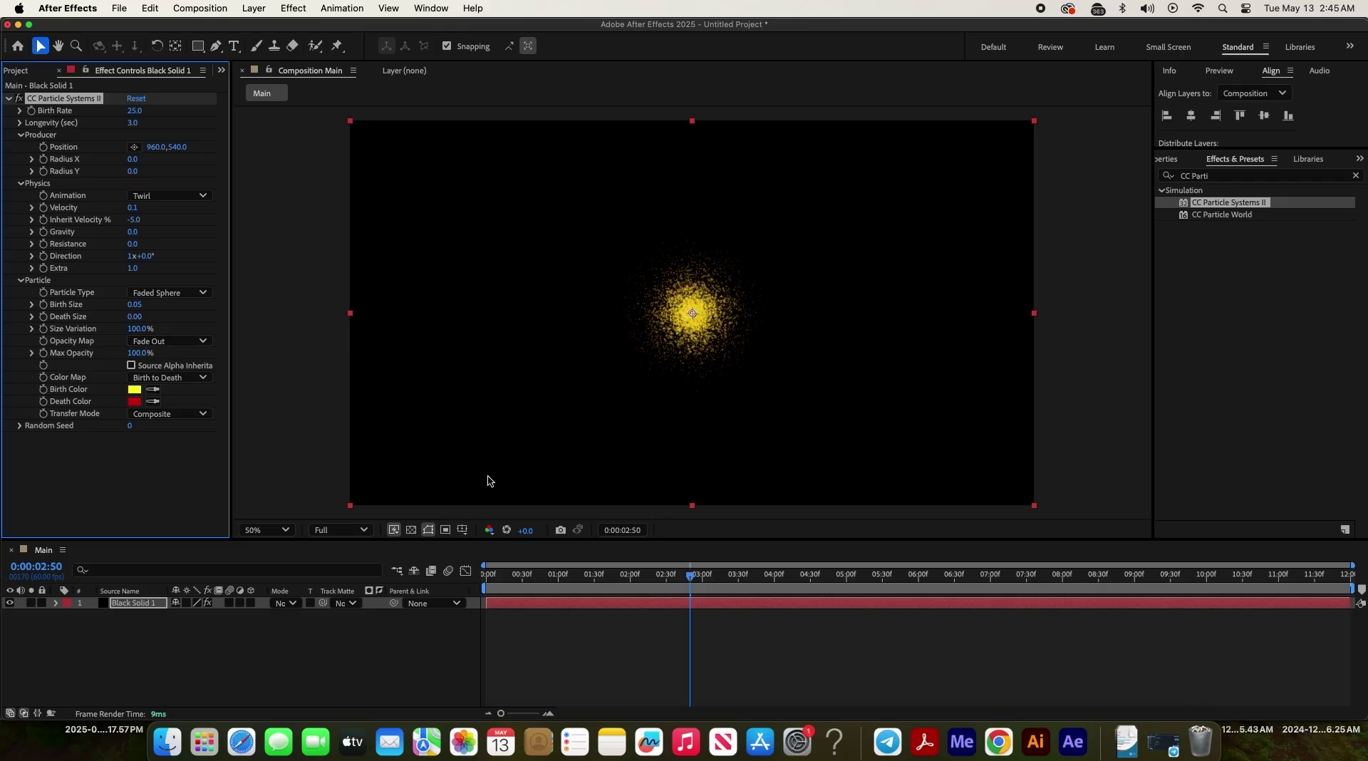
# Step: Set Birth and Death Colors to #FFFFFF and preview the animation
pyautogui.click(134, 390)
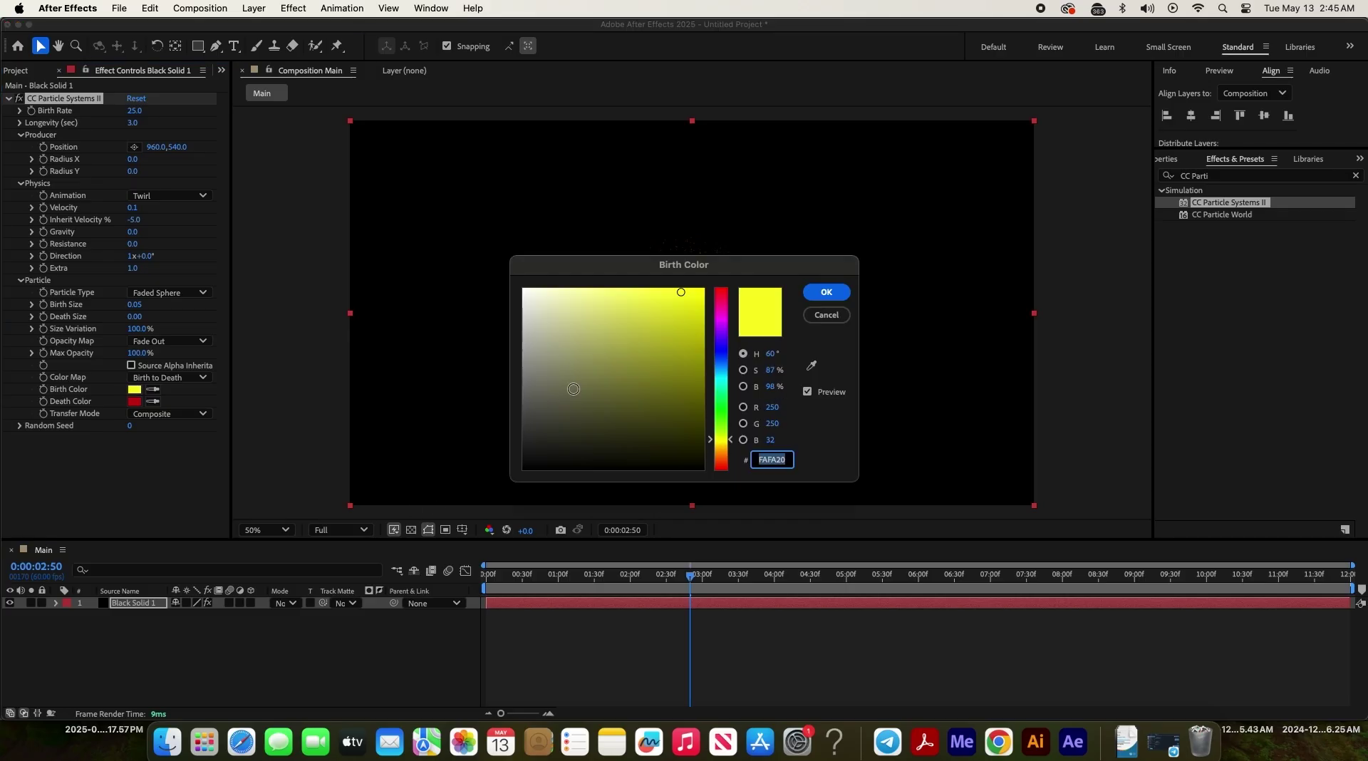
pyautogui.write('FFFFFF')
pyautogui.press('Return')
pyautogui.write('FFFFFF')
pyautogui.press('Return')
pyautogui.press('space')
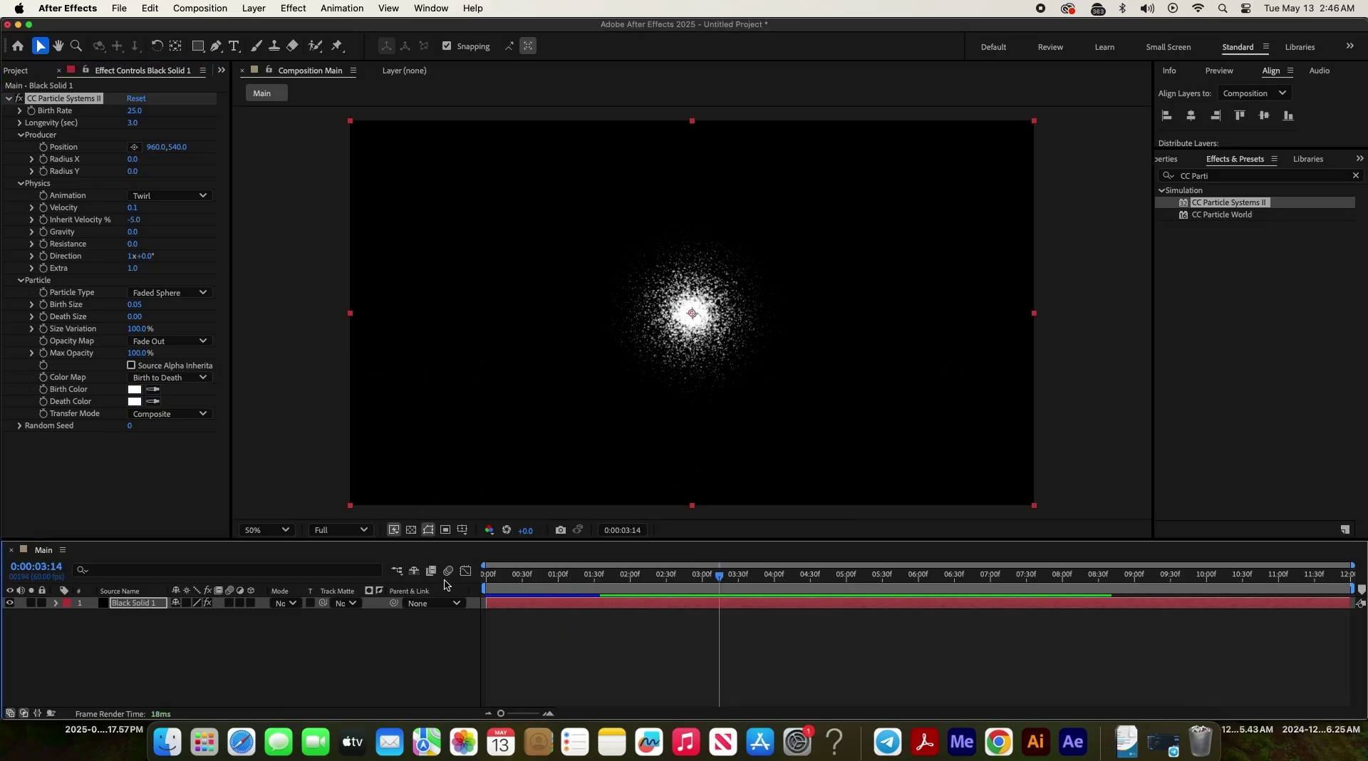
# Step: Add a Null Object centred horizontally and vertically in the composition
pyautogui.rightClick(239, 672)
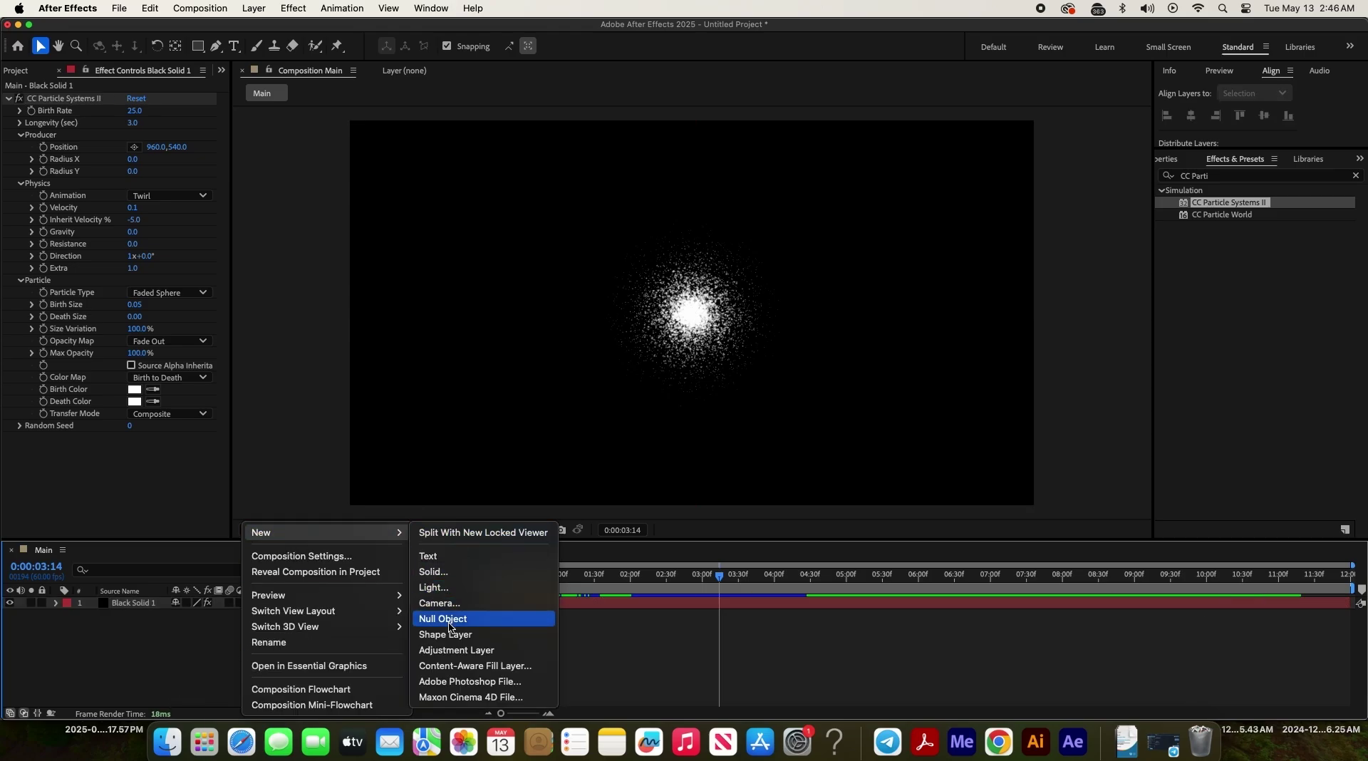
pyautogui.click(445, 614)
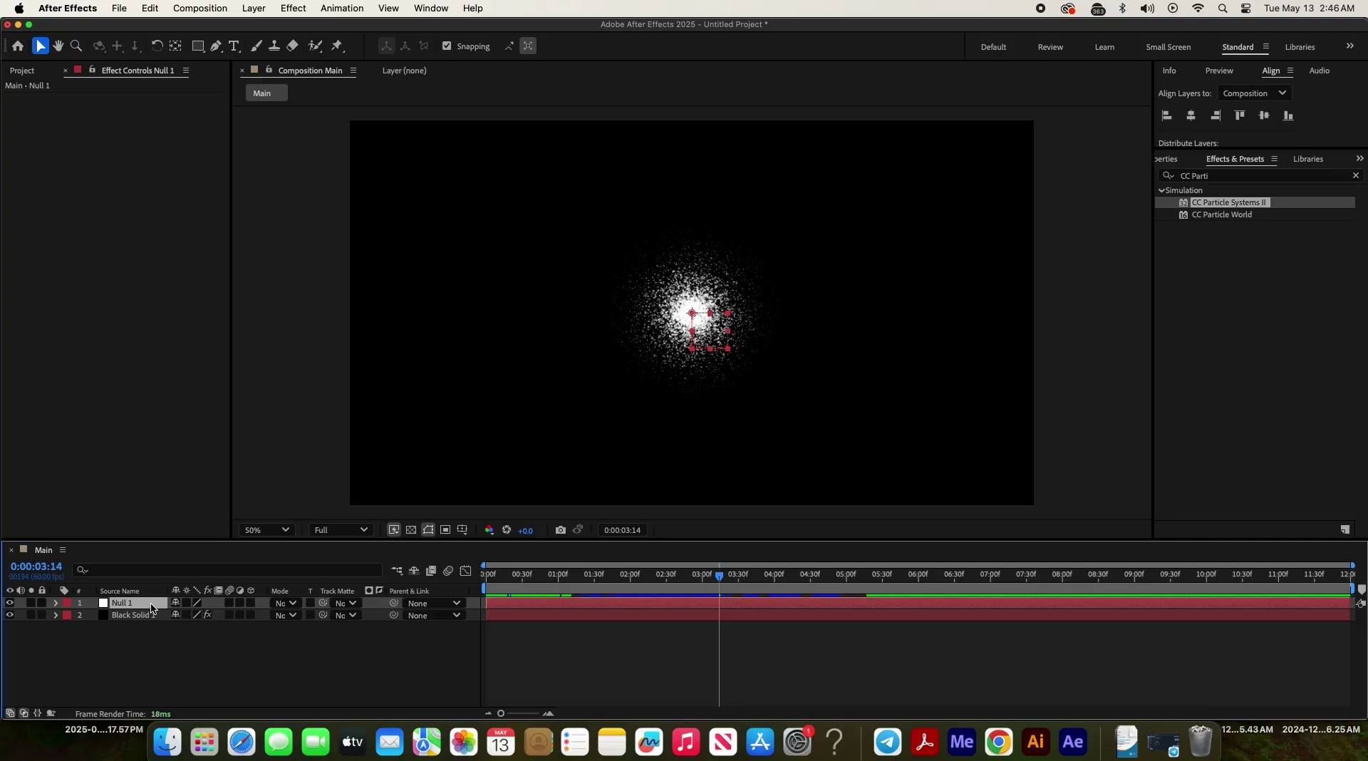
pyautogui.click(1188, 118)
pyautogui.click(1264, 116)
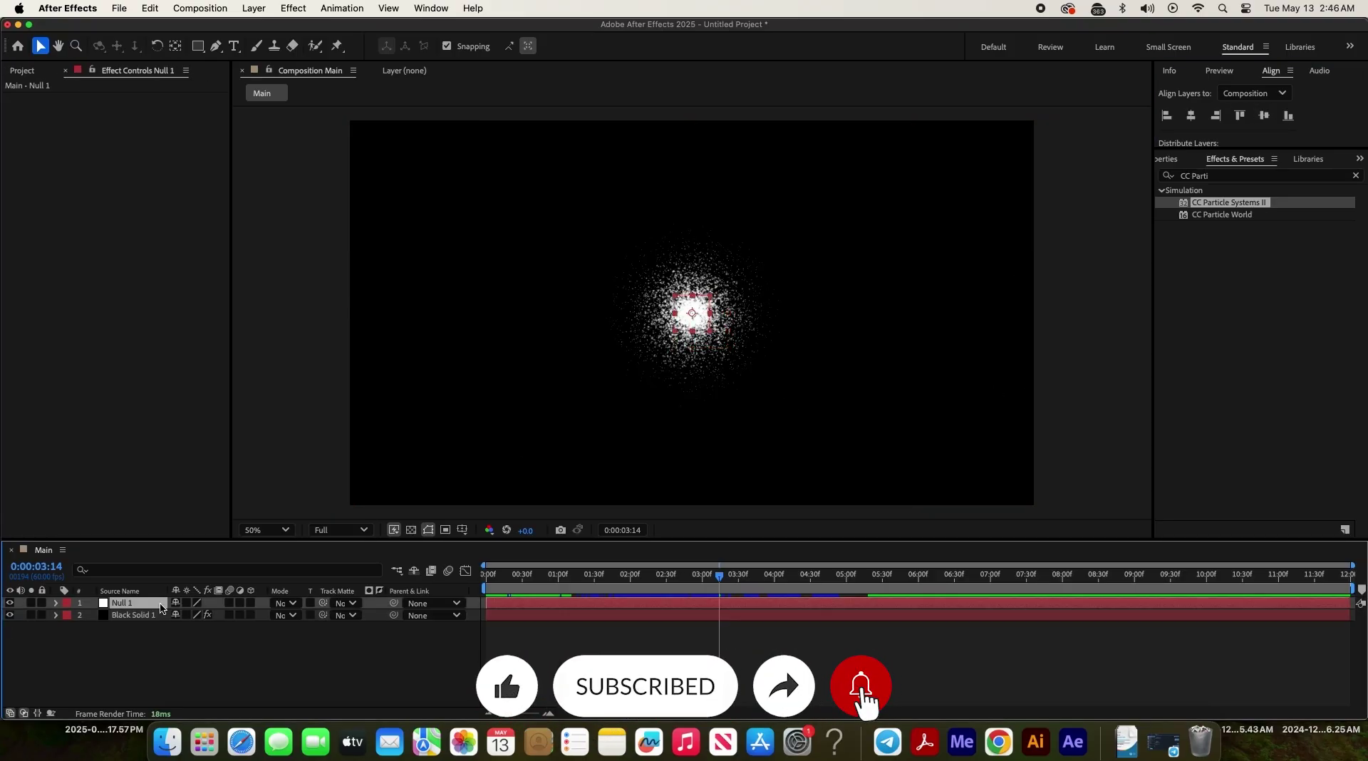
# Step: Reveal and select the null's Position property, then switch to Illustrator
pyautogui.press('p')
pyautogui.click(164, 683)
pyautogui.press('super+Tab')
pyautogui.press('super+Tab')
pyautogui.press('super+Tab')
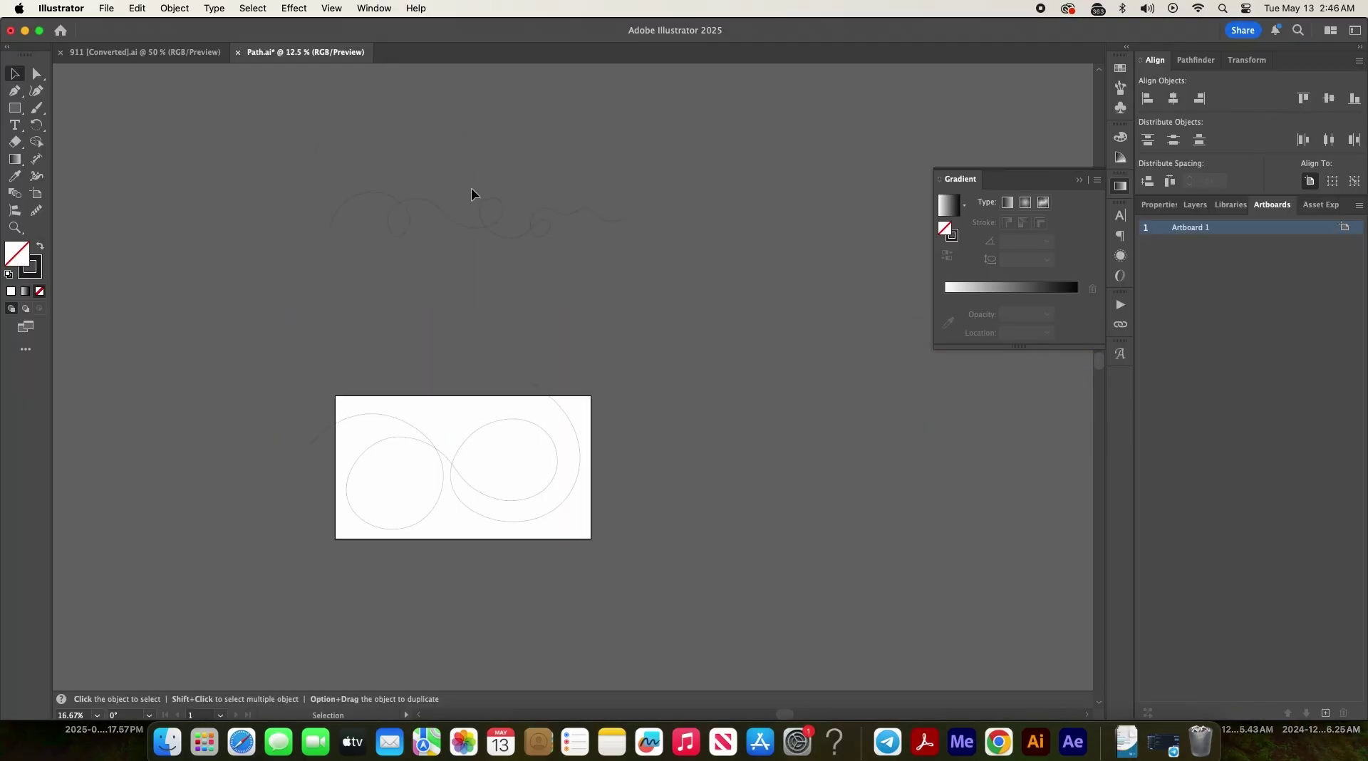
# Step: Reshape the upper swirling path with the Curvature and Smooth tools
pyautogui.scroll(3, 472, 188)
pyautogui.click(35, 91)
pyautogui.scroll(1, 617, 146)
pyautogui.click(617, 214)
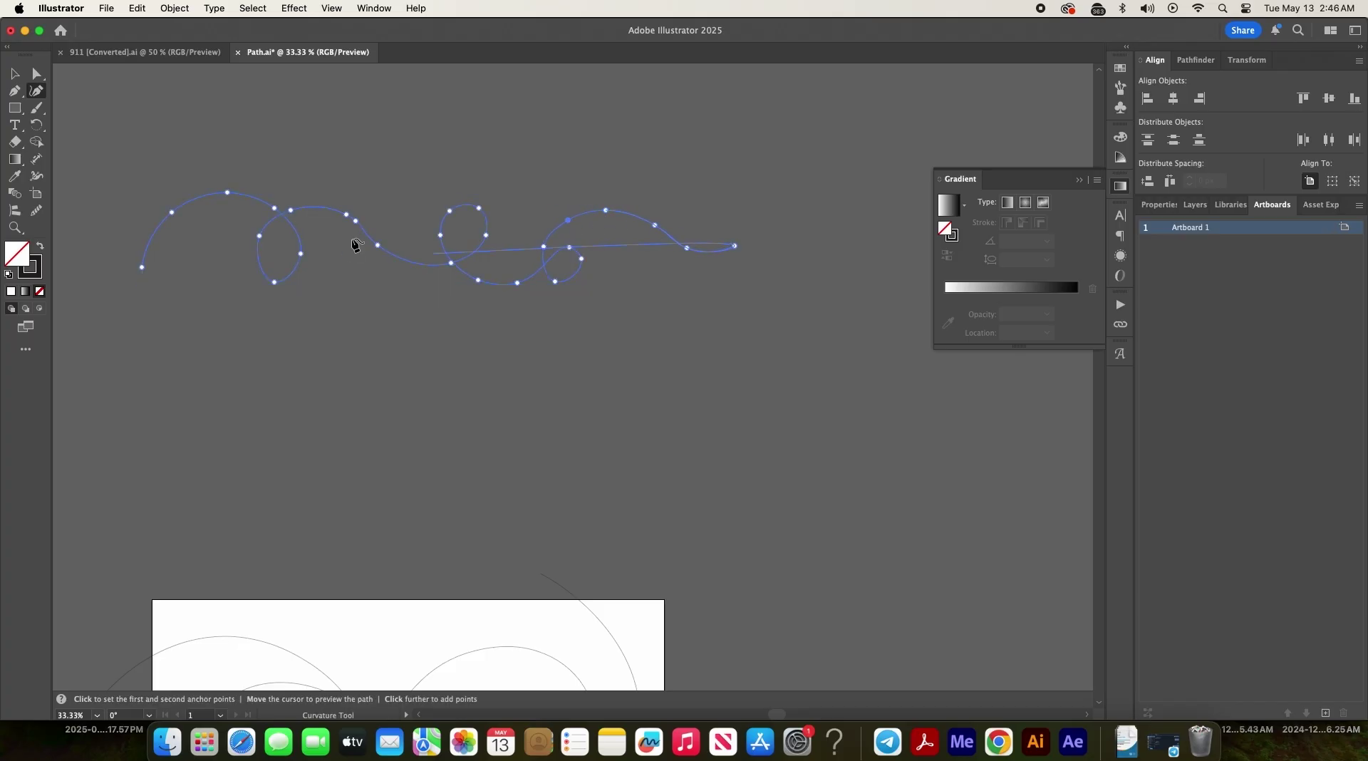
pyautogui.scroll(1, 530, 182)
pyautogui.click(36, 211)
# Step: Zoom out and select the whole swirling path with the Selection tool
pyautogui.press('super+minus')
pyautogui.press('super+minus')
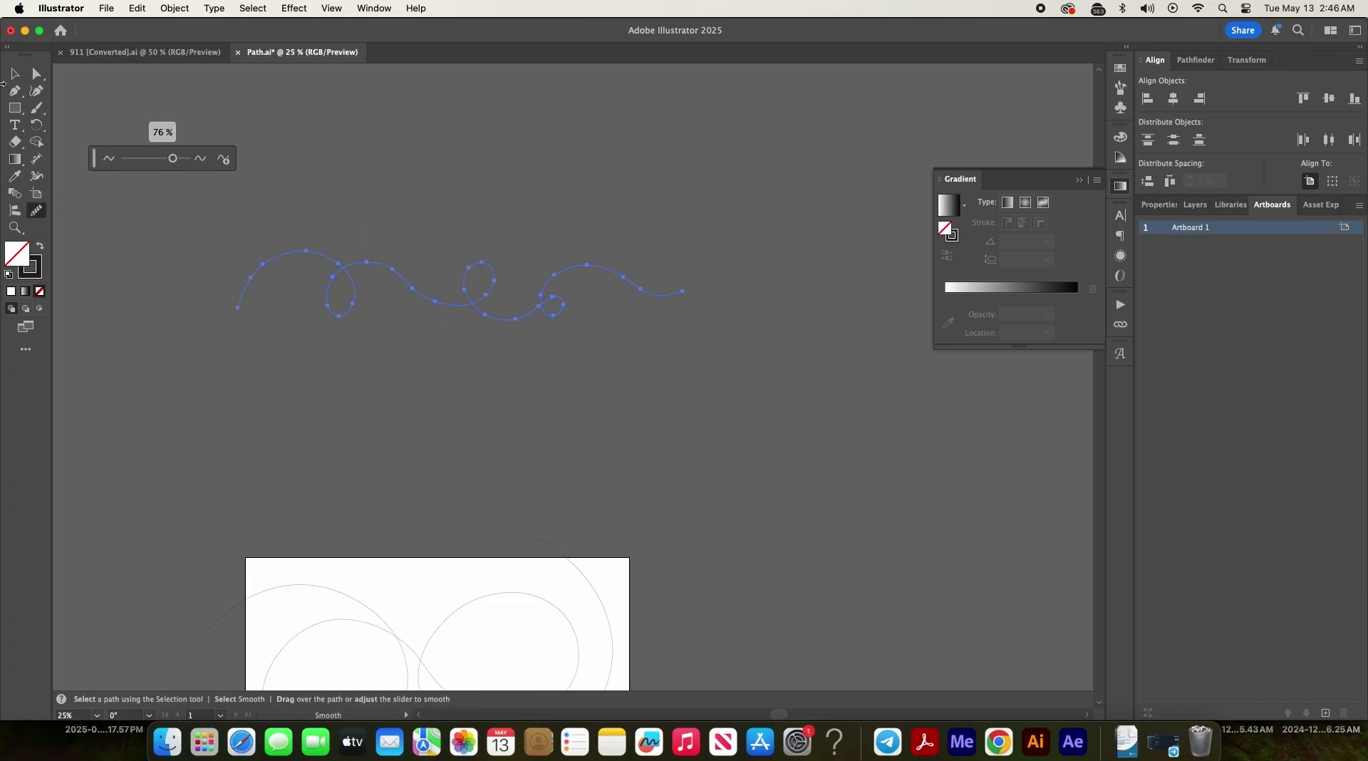
pyautogui.press('v')
pyautogui.click(468, 296)
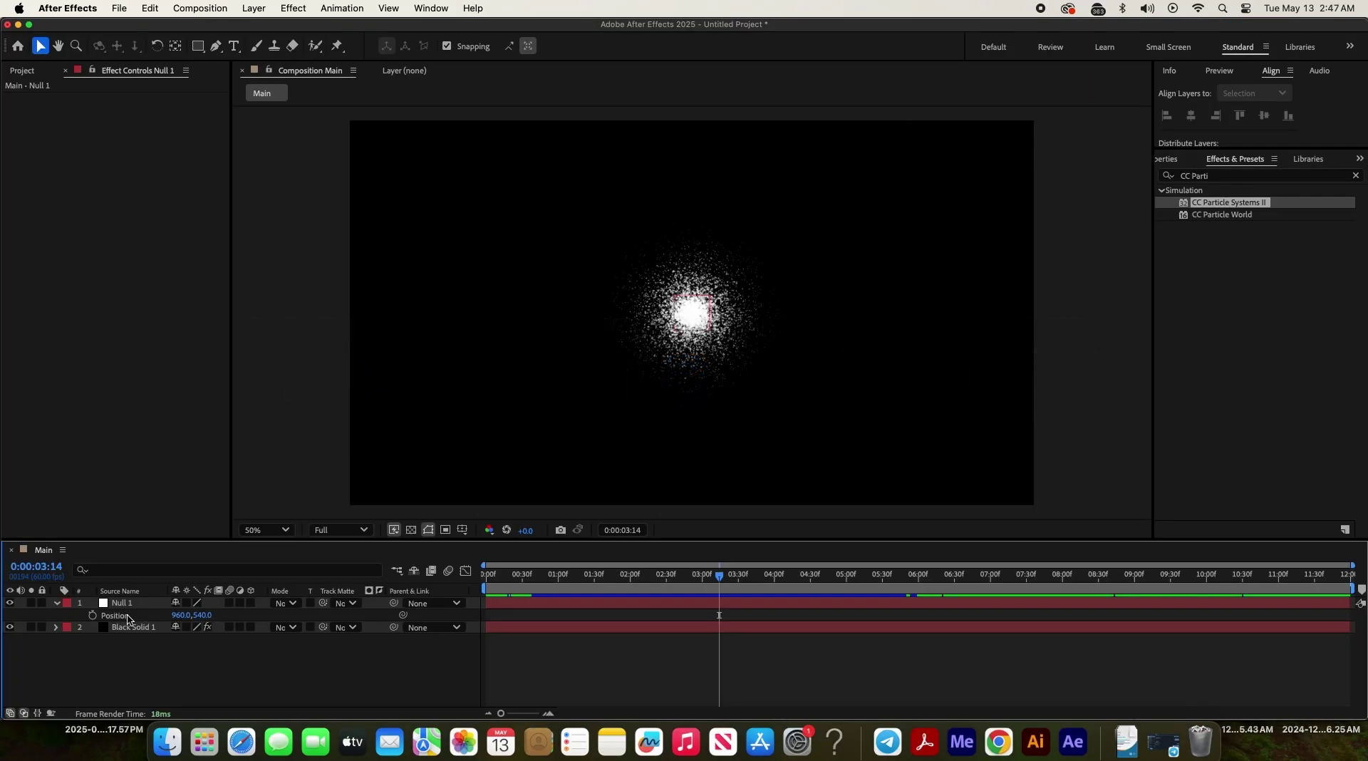
# Step: Paste the swirling path as Null 1 Position keyframes starting at 0:00
pyautogui.click(128, 618)
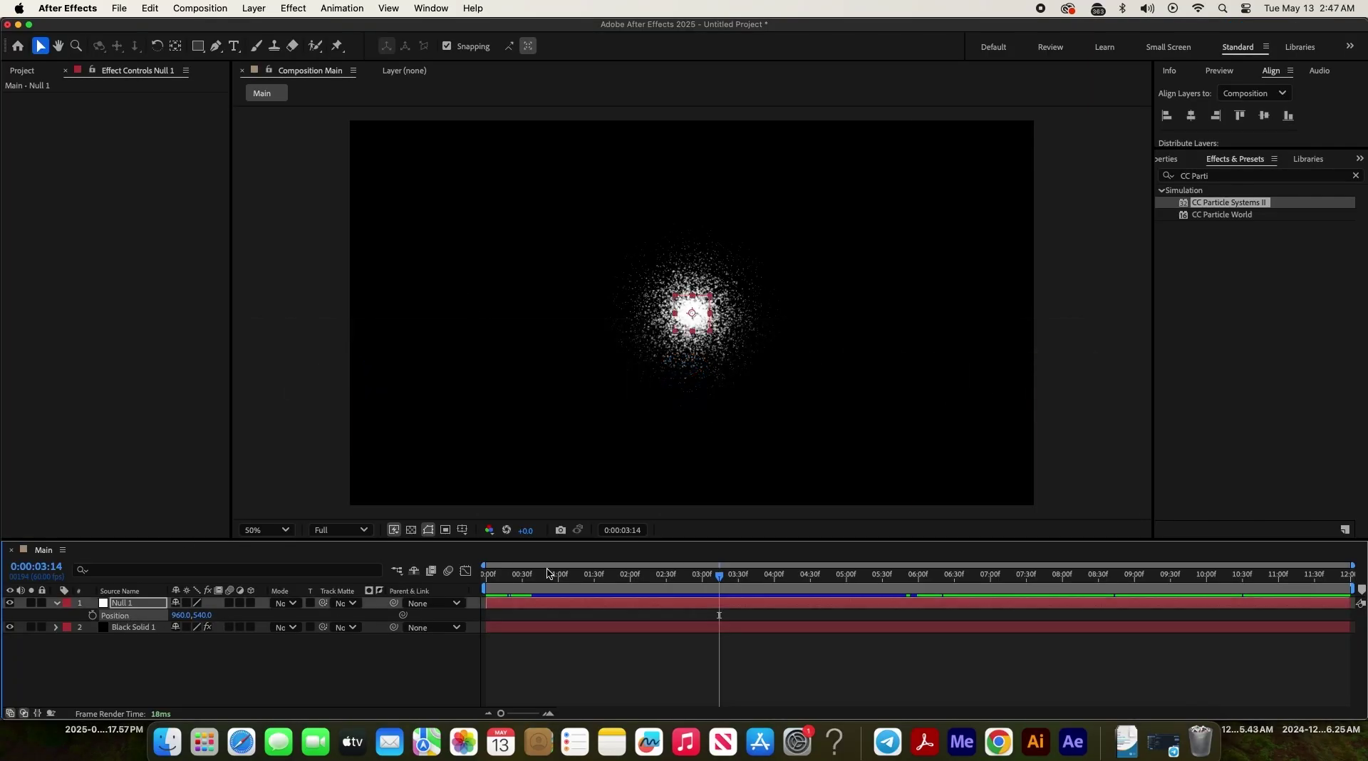
pyautogui.press('Home')
pyautogui.press('super+v')
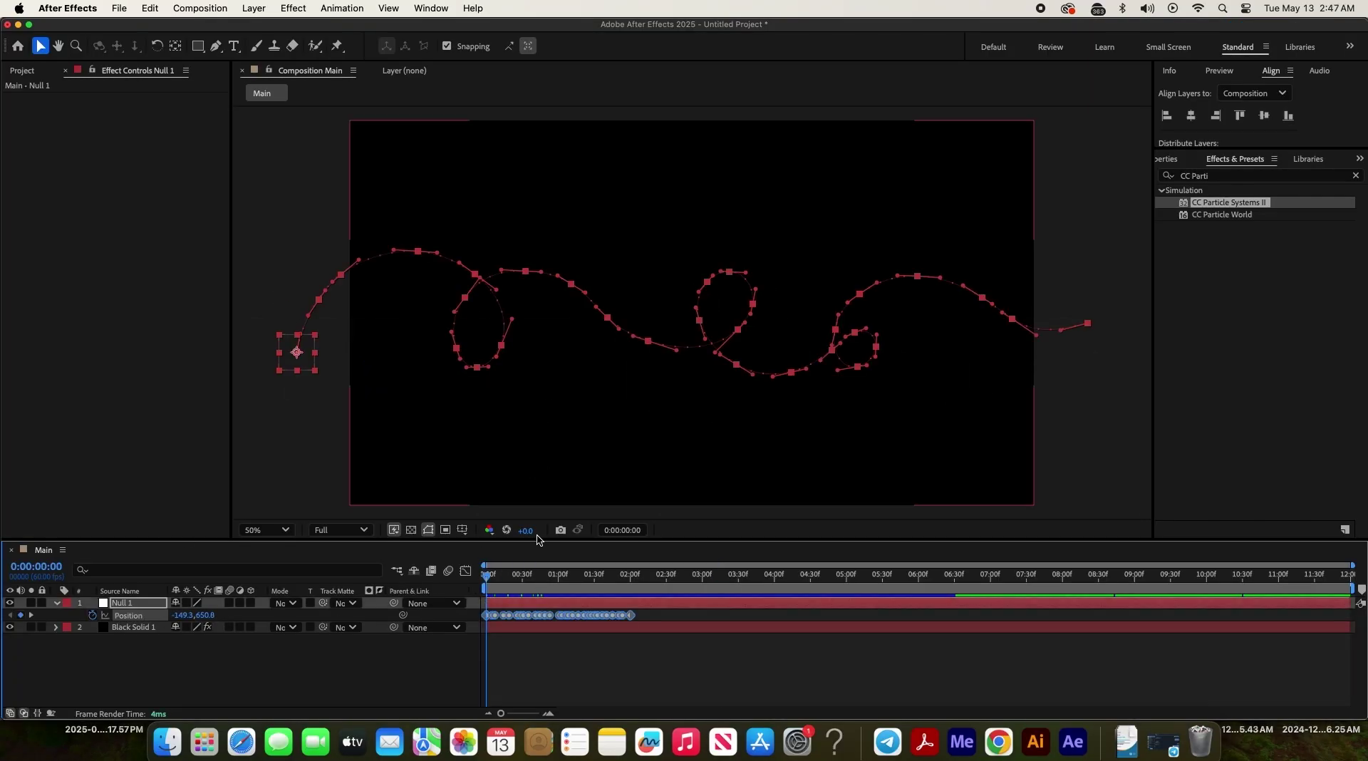
pyautogui.moveTo(723, 576)
pyautogui.mouseDown()
pyautogui.moveTo(820, 587)
pyautogui.moveTo(774, 587)
pyautogui.mouseUp()
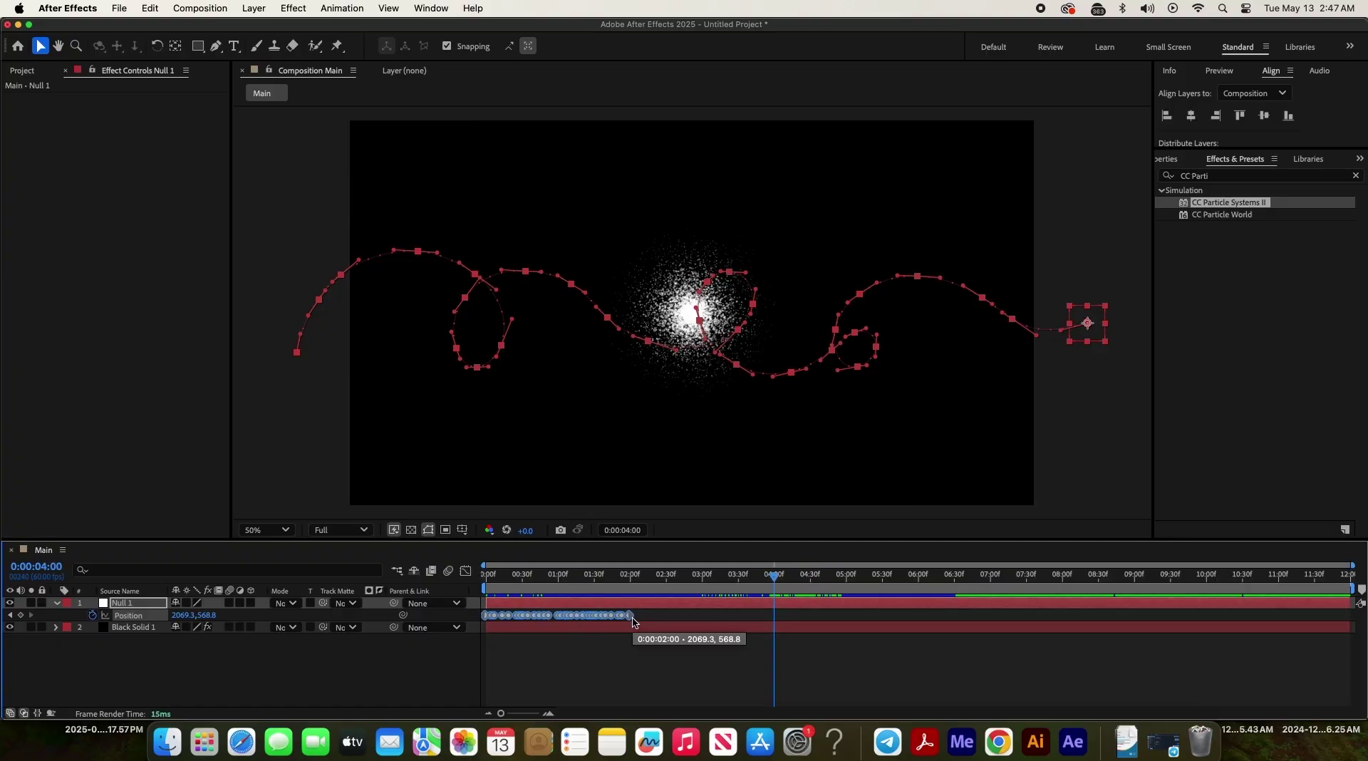
# Step: Drag the last Position keyframe to 4:00 and return the playhead to the start
pyautogui.click(603, 649)
pyautogui.moveTo(630, 615); pyautogui.dragTo(774, 615)
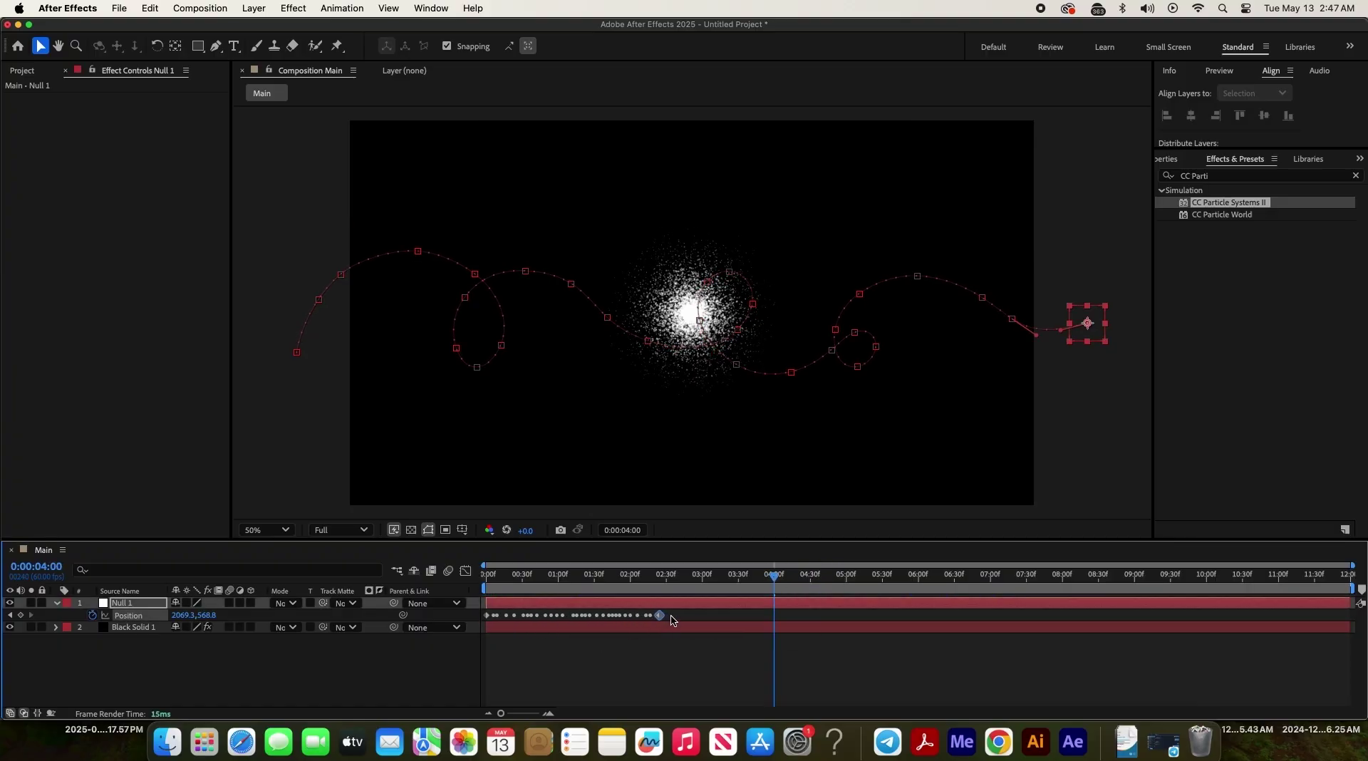
pyautogui.moveTo(569, 579); pyautogui.dragTo(486, 579)
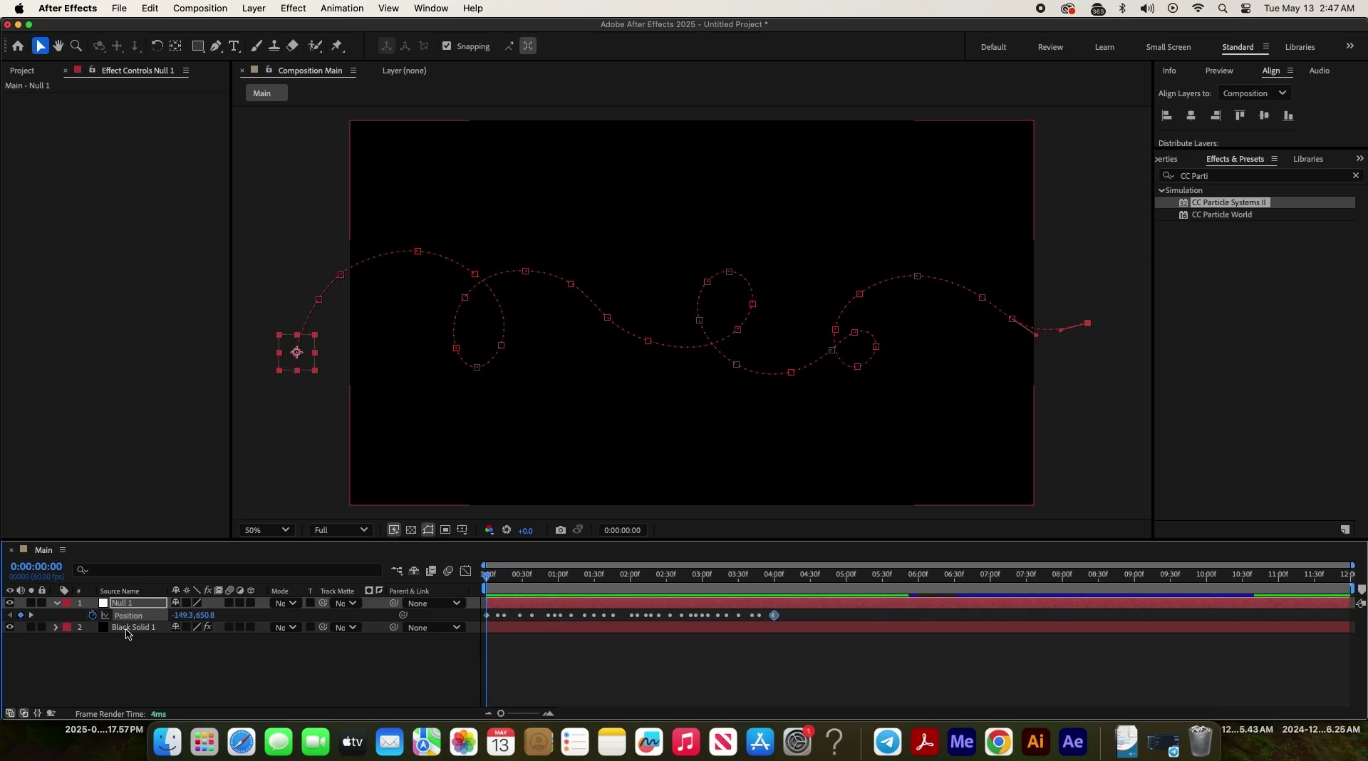
# Step: Pick-whip the CC Particle Systems II Producer Position to Null 1 Position and preview
pyautogui.click(132, 627)
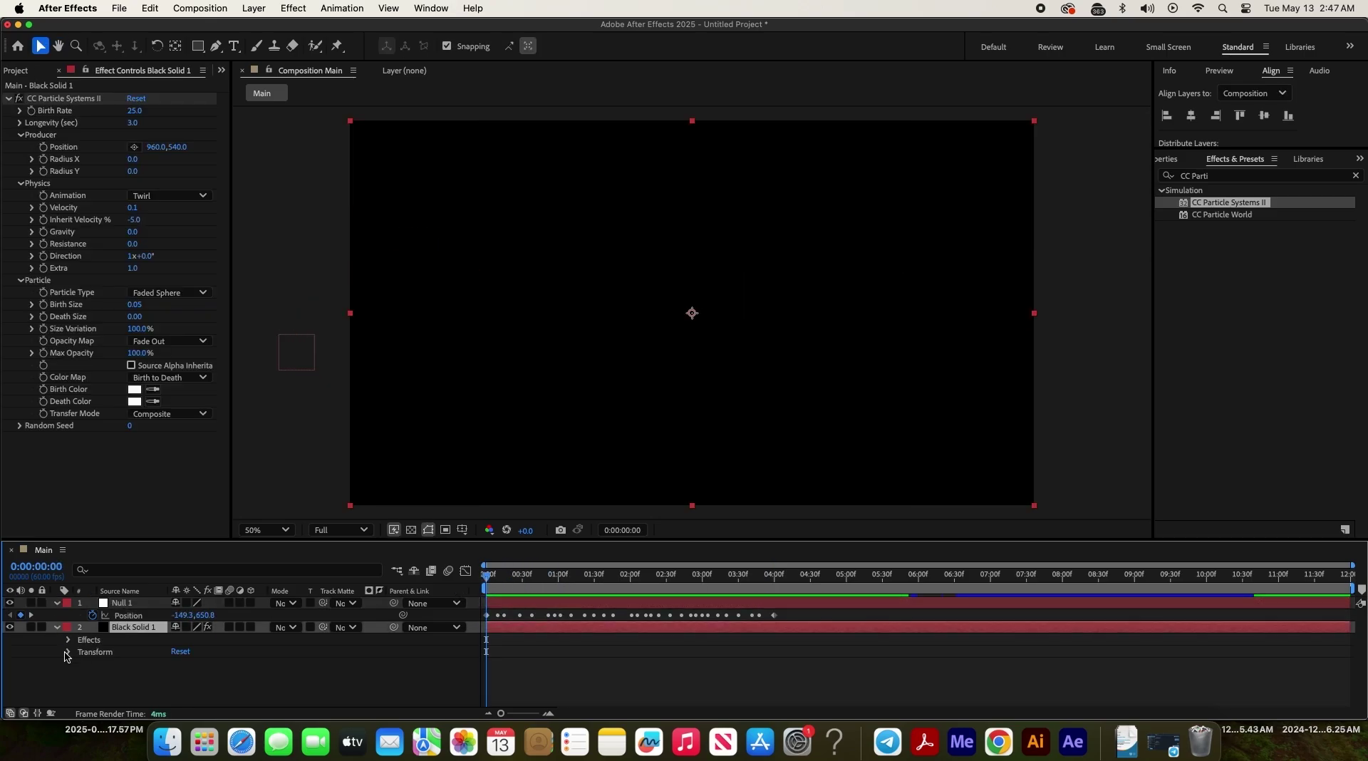
pyautogui.click(69, 640)
pyautogui.click(80, 652)
pyautogui.scroll(-2, 82, 654)
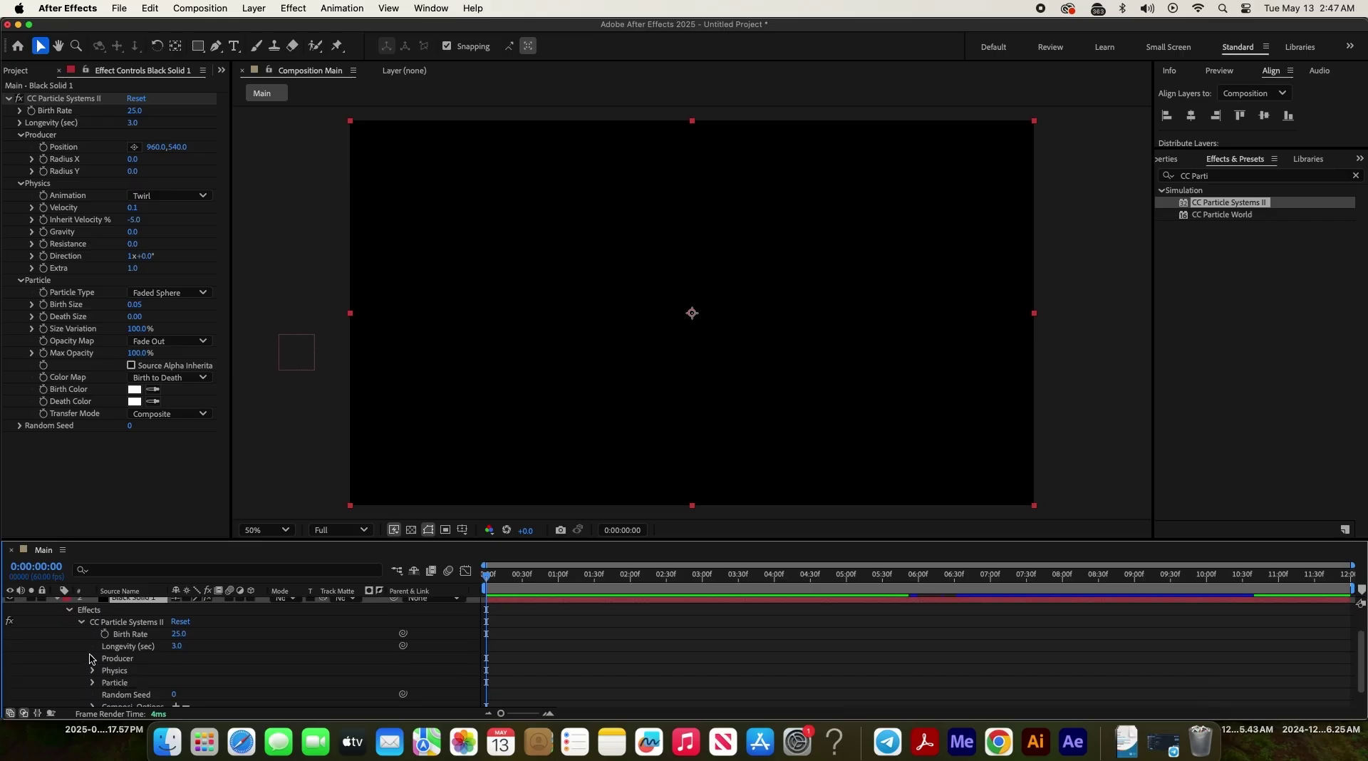
pyautogui.click(148, 672)
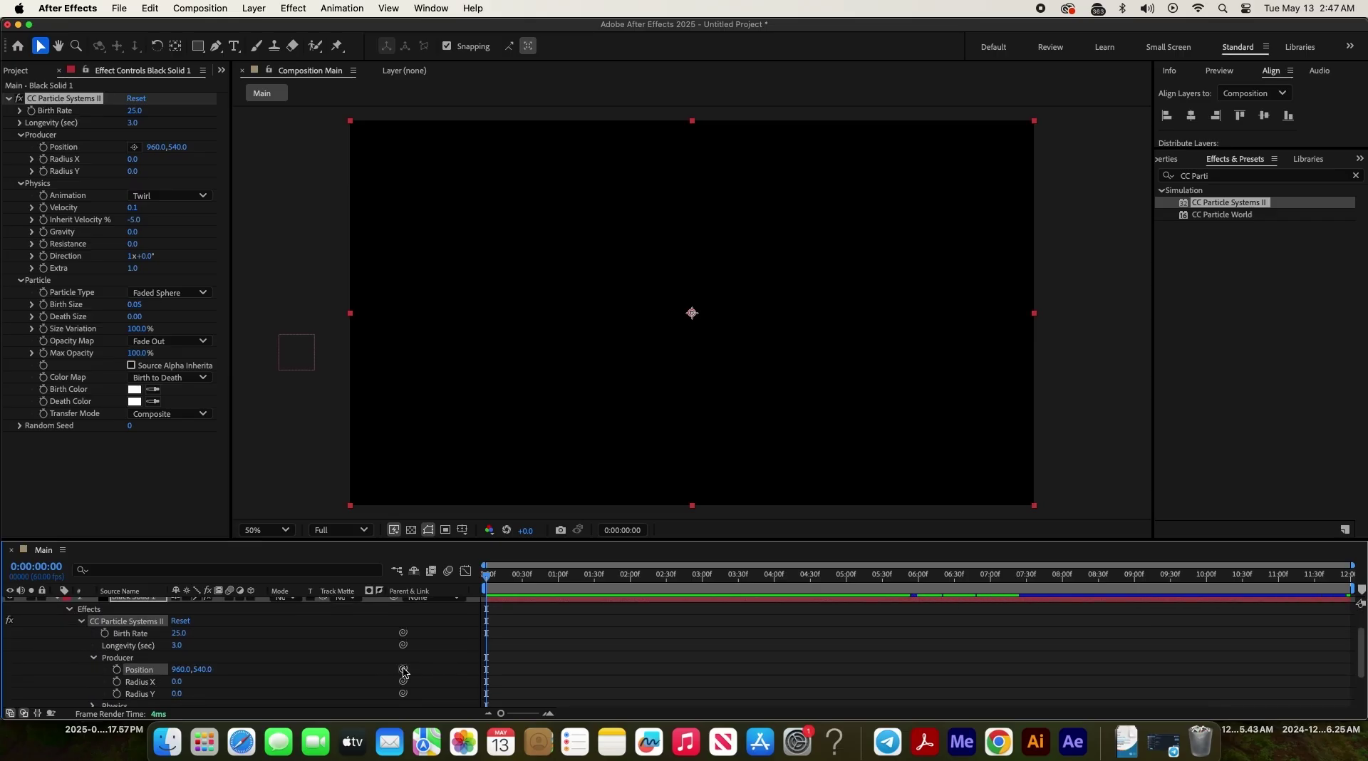
pyautogui.moveTo(403, 672); pyautogui.dragTo(129, 621)
pyautogui.press('space')
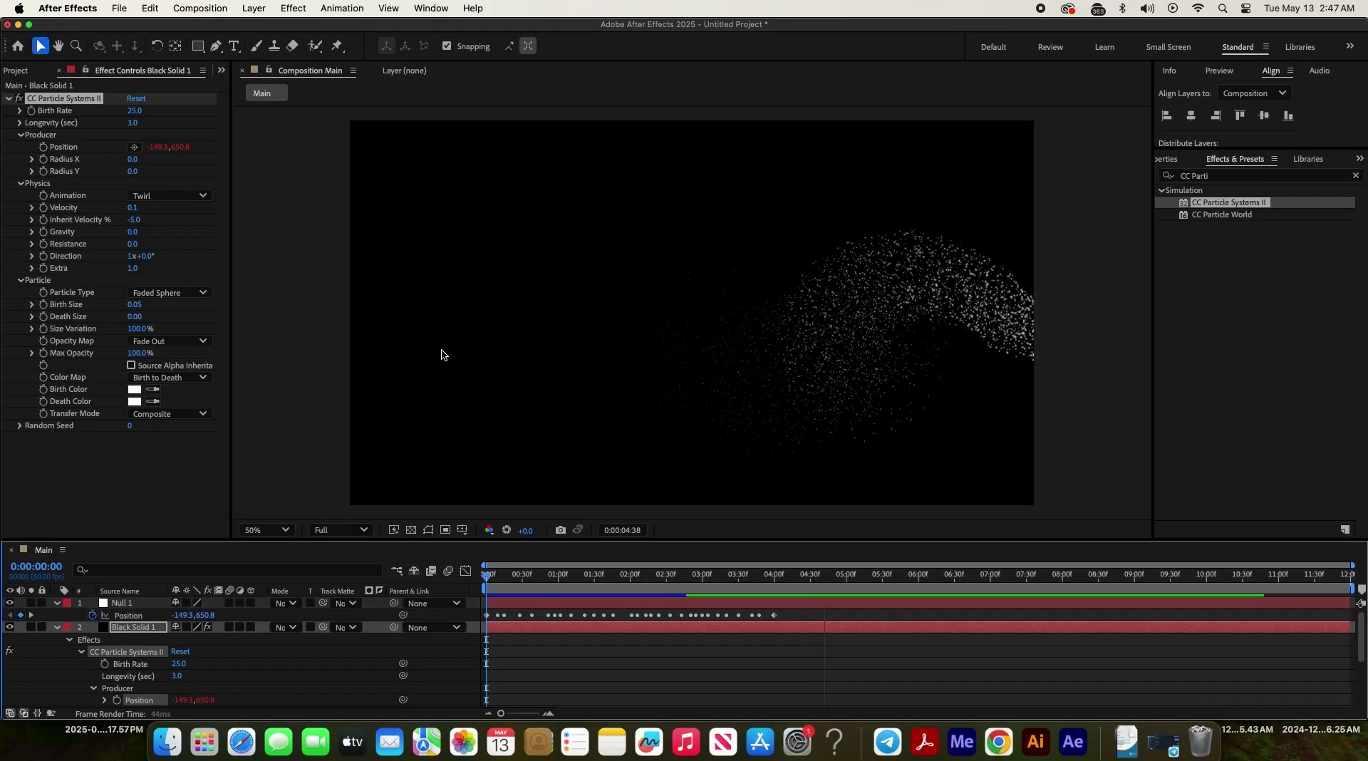
pyautogui.press('space')
# Step: Push the null's four-second end point further right off-frame
pyautogui.press(',')
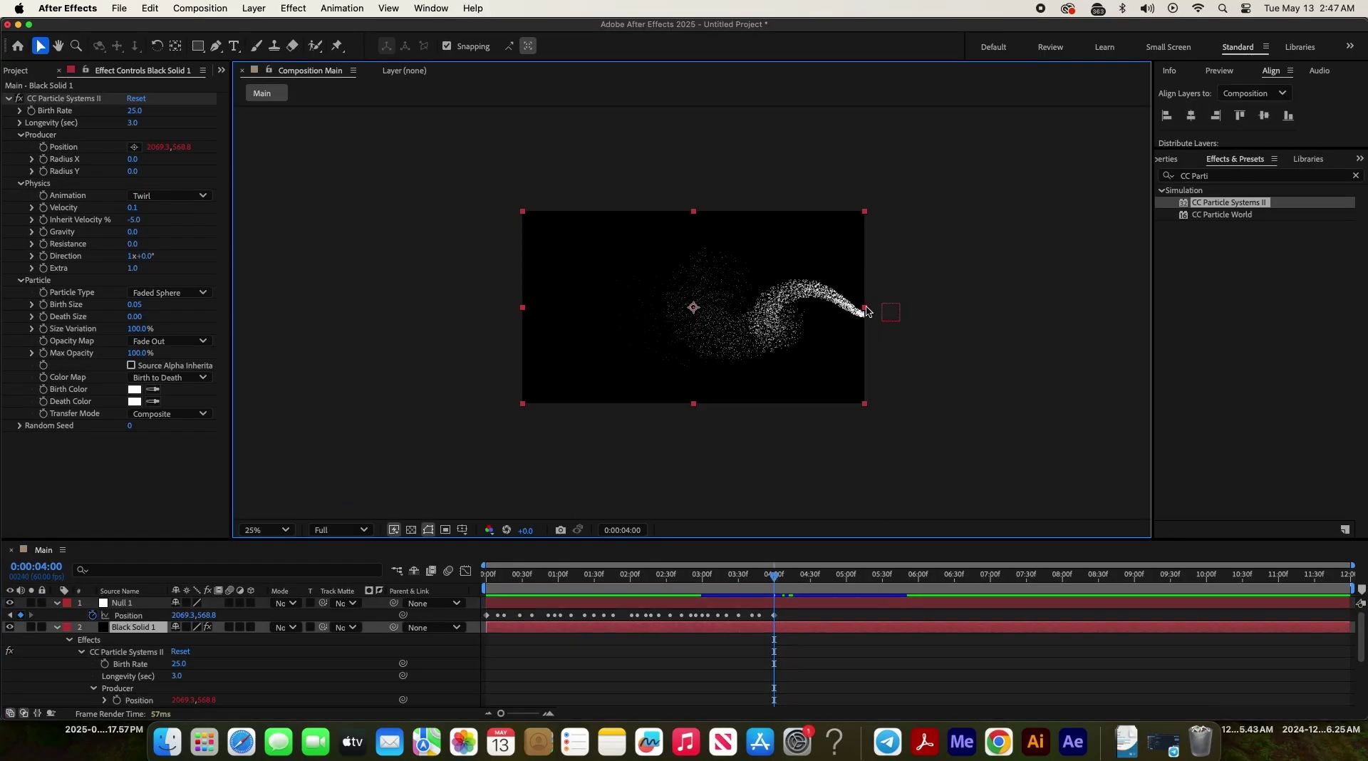
pyautogui.scroll(1, 903, 310)
pyautogui.moveTo(903, 310); pyautogui.dragTo(976, 321)
pyautogui.moveTo(915, 576)
pyautogui.mouseDown()
pyautogui.moveTo(636, 599)
pyautogui.moveTo(1007, 598)
pyautogui.mouseUp()
pyautogui.scroll(-1, 905, 456)
pyautogui.moveTo(716, 596); pyautogui.dragTo(476, 601)
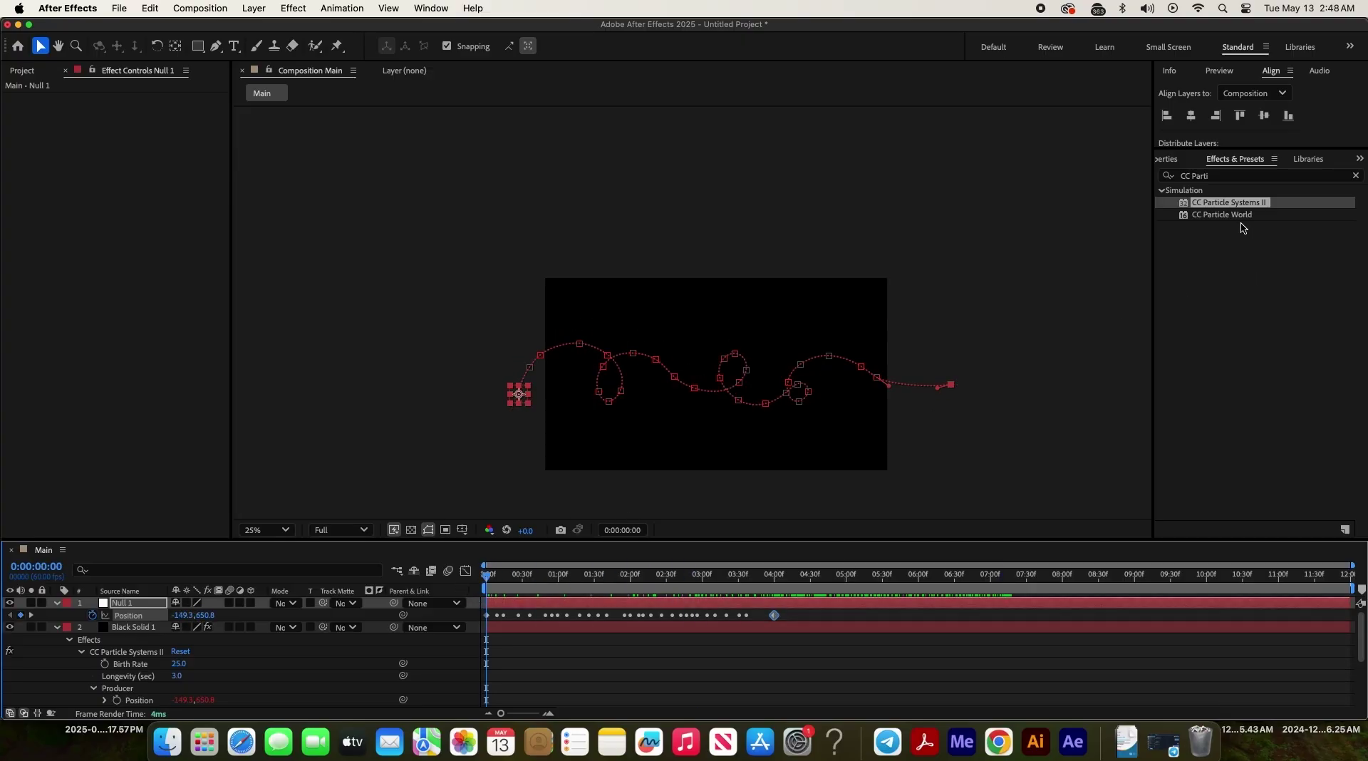
# Step: Search 'GLo' and apply Glow to the particle solid, fitting the comp in view
pyautogui.click(1211, 176)
pyautogui.write('GLo')
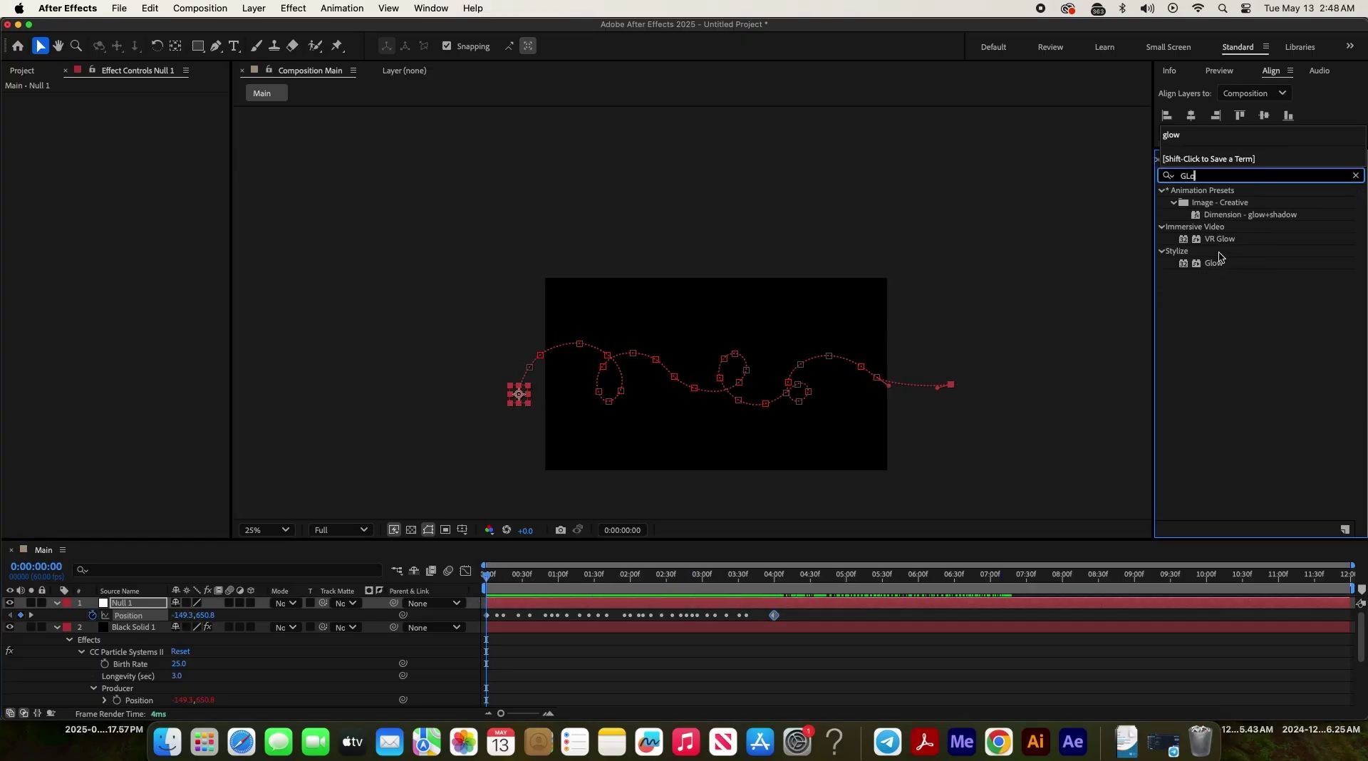
pyautogui.click(143, 627)
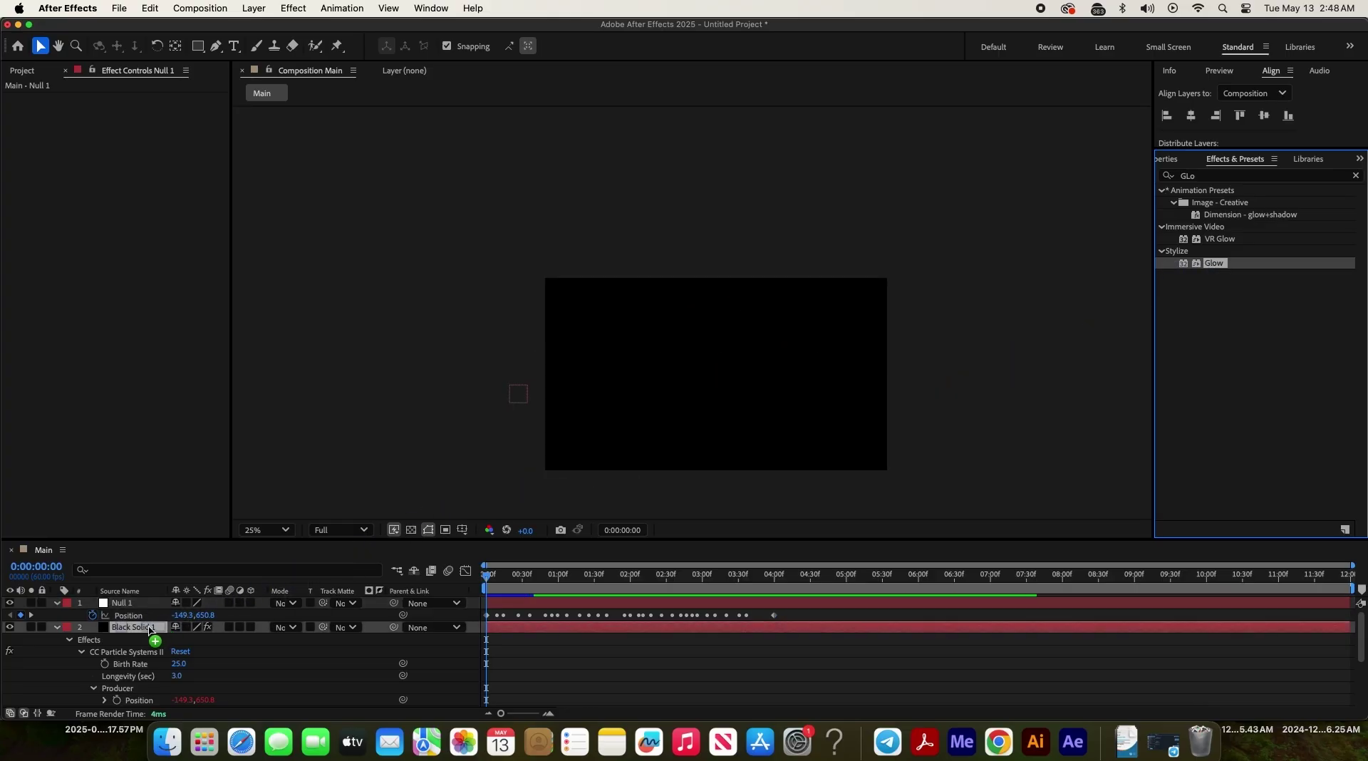
pyautogui.press('Return')
pyautogui.moveTo(565, 583); pyautogui.dragTo(586, 583)
pyautogui.hotkey('shift', '/')
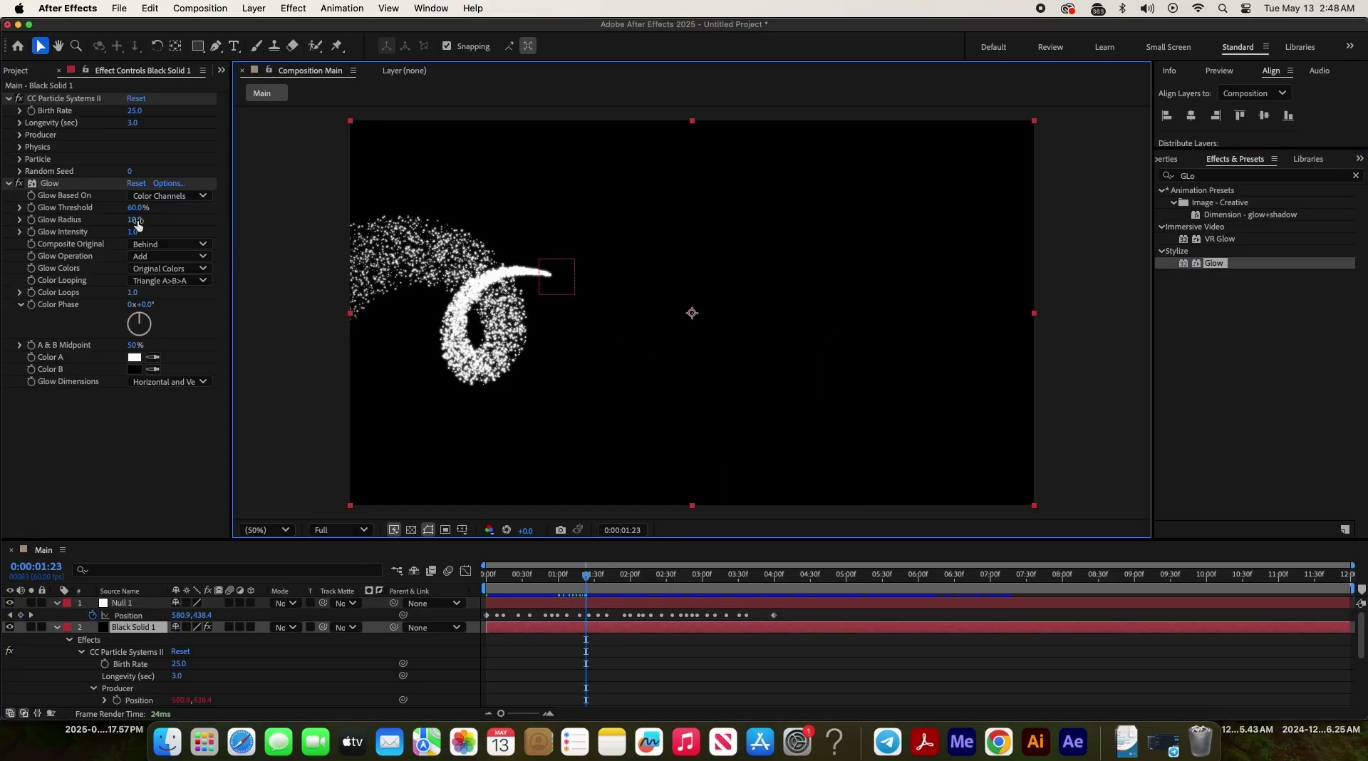
# Step: Set Glow Radius to 200 and preview the glowing particles
pyautogui.click(136, 220)
pyautogui.write('200')
pyautogui.press('Return')
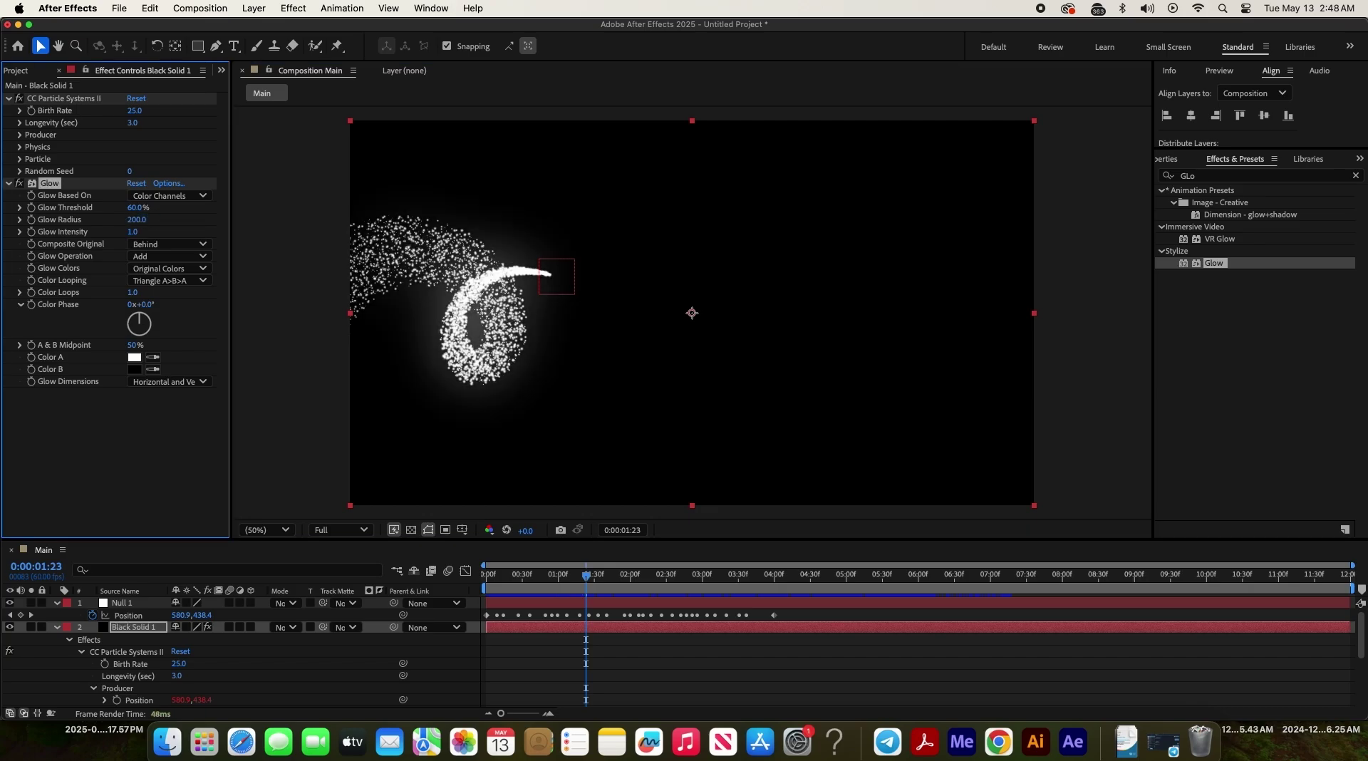
pyautogui.press('space')
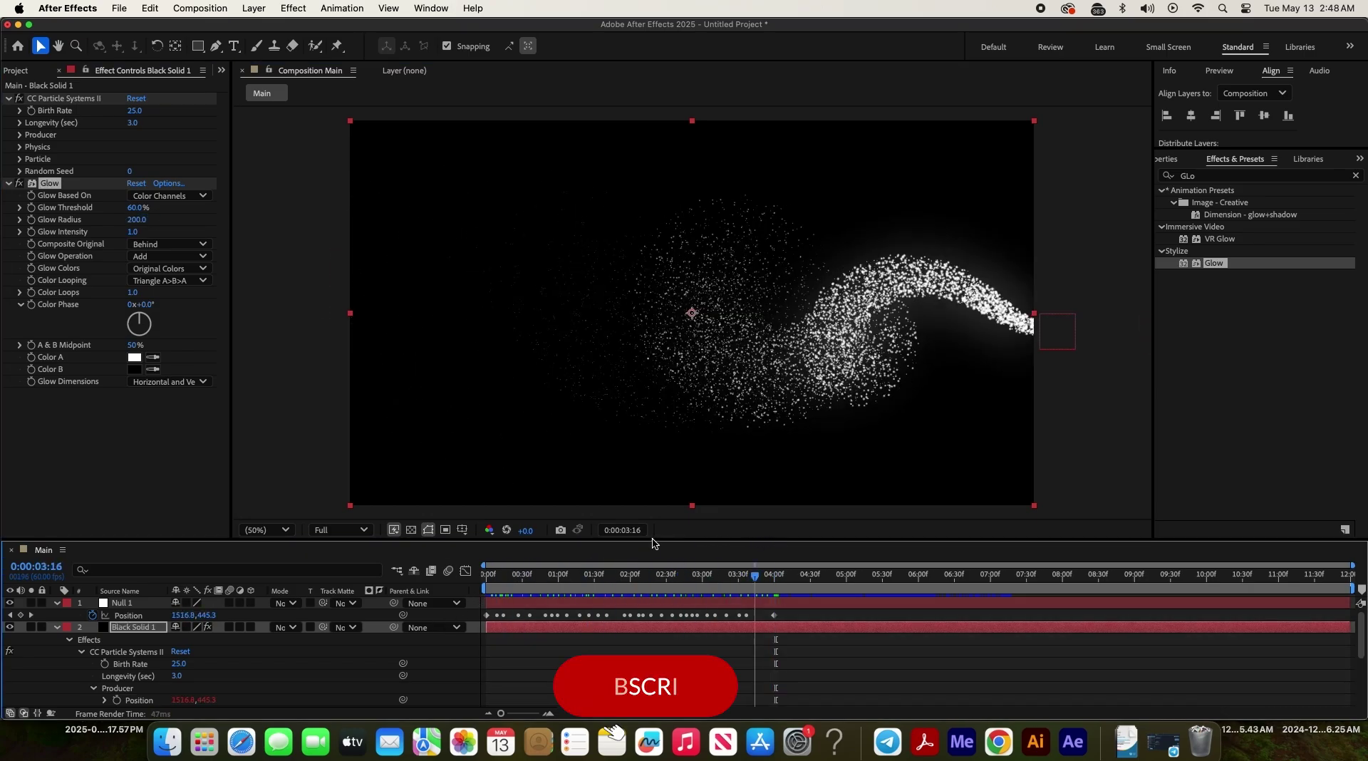
pyautogui.click(52, 184)
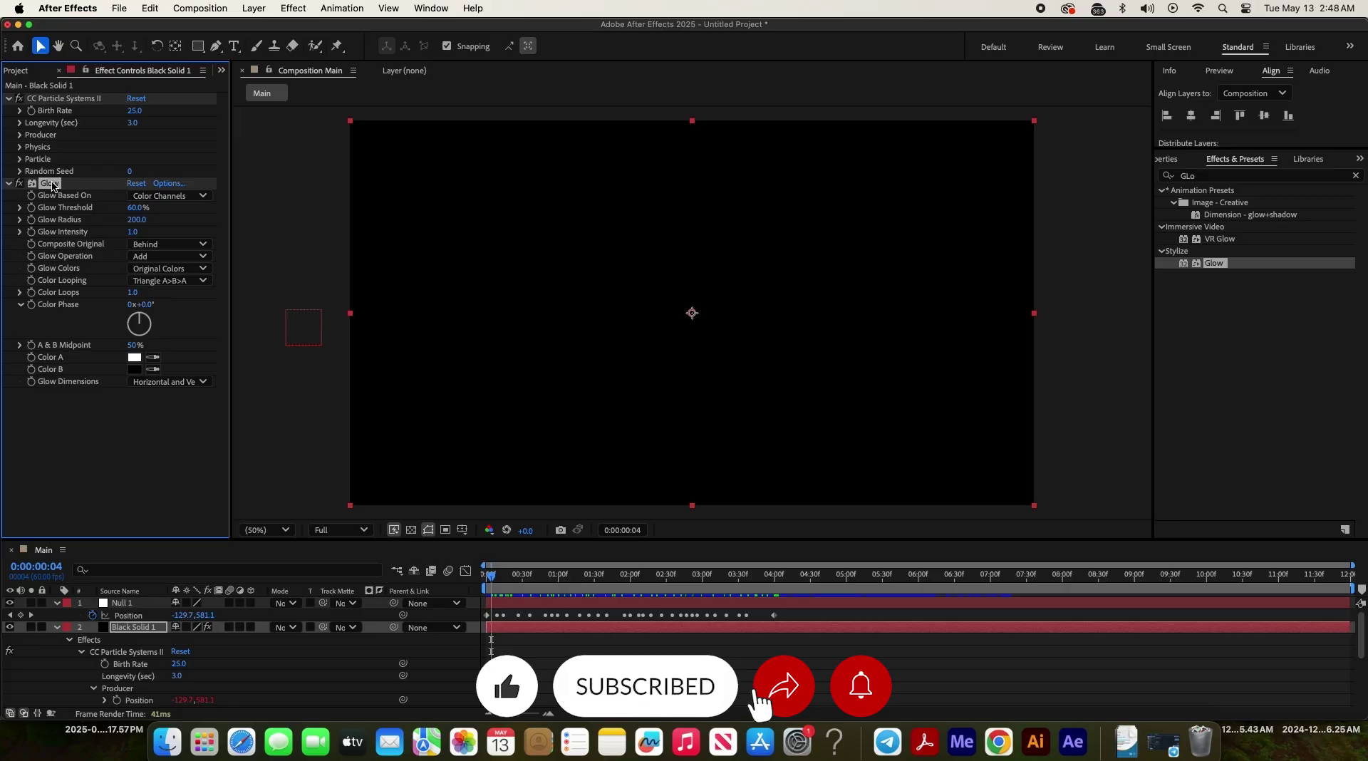
# Step: Duplicate the Glow and set Glow 2 Radius to 600
pyautogui.hotkey('ctrl', 'd')
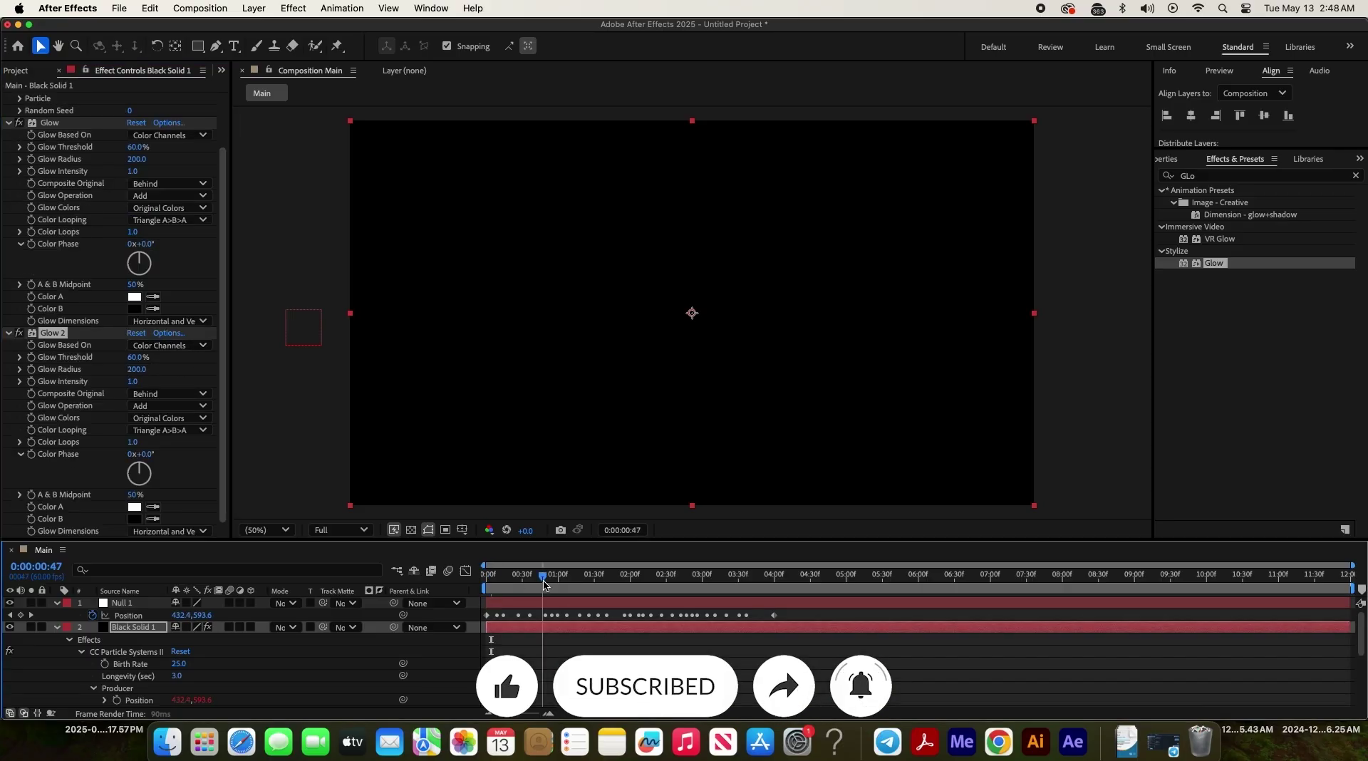
pyautogui.click(142, 369)
pyautogui.write('600')
pyautogui.press('Return')
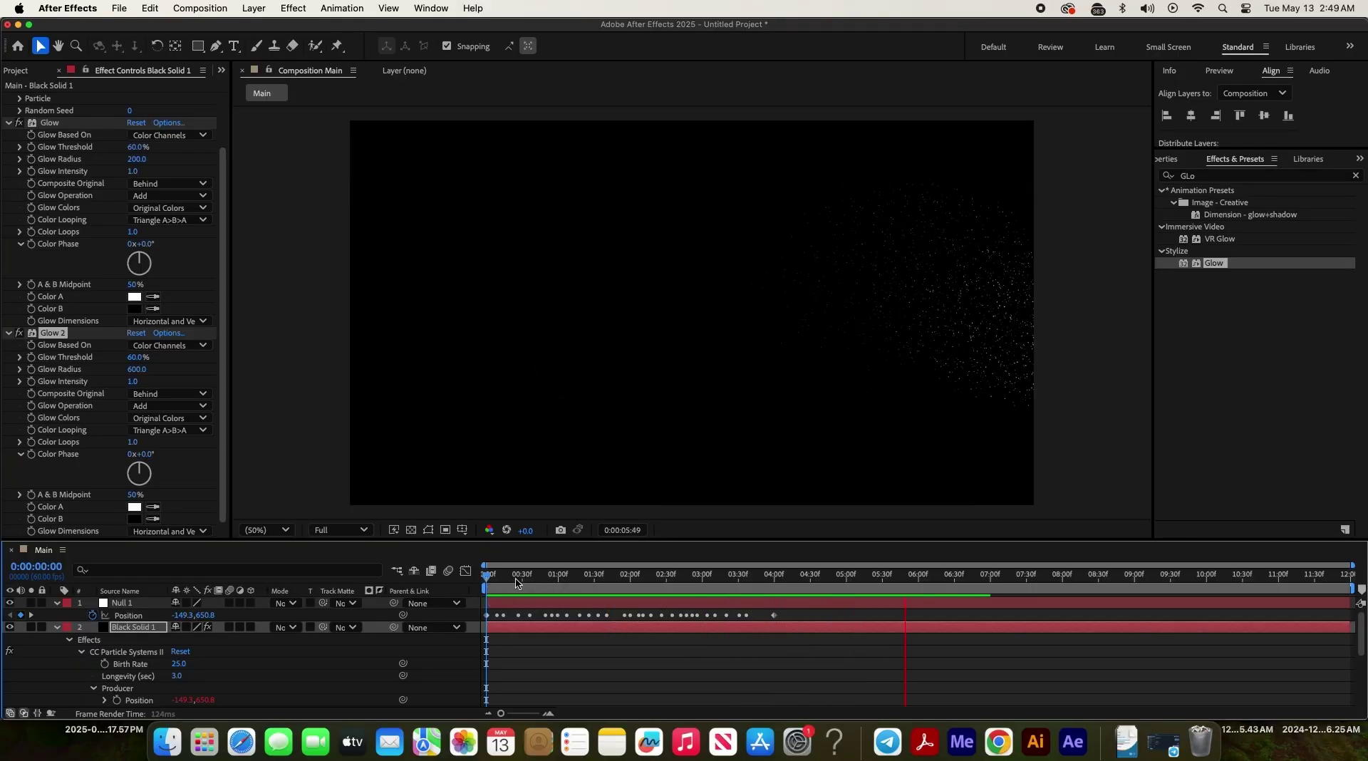
# Step: Stop the preview, scrub to a particle frame, and start saving the project
pyautogui.press('space')
pyautogui.moveTo(490, 581); pyautogui.dragTo(576, 577)
pyautogui.press('super+s')
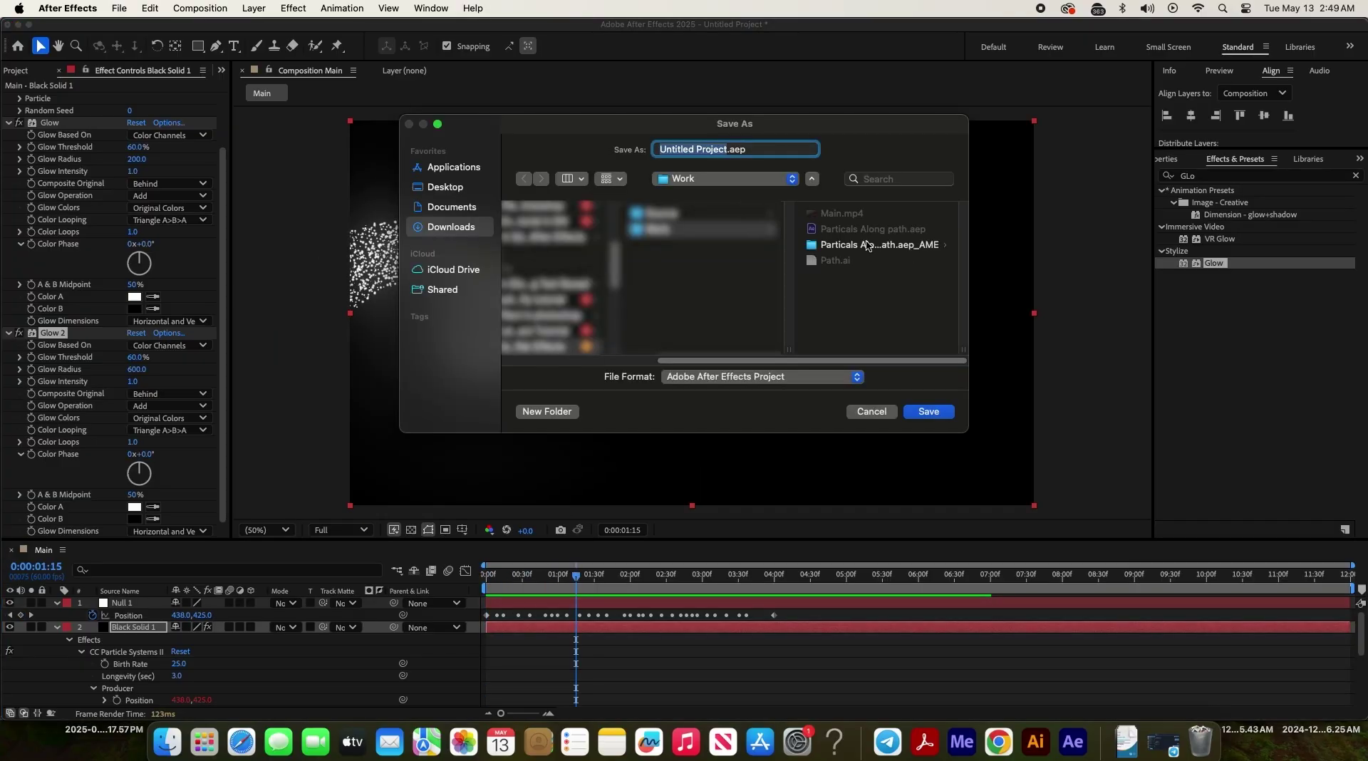
# Step: Save the project under the new name 'Particals Along path2' in the Work folder
pyautogui.click(864, 231)
pyautogui.click(744, 150)
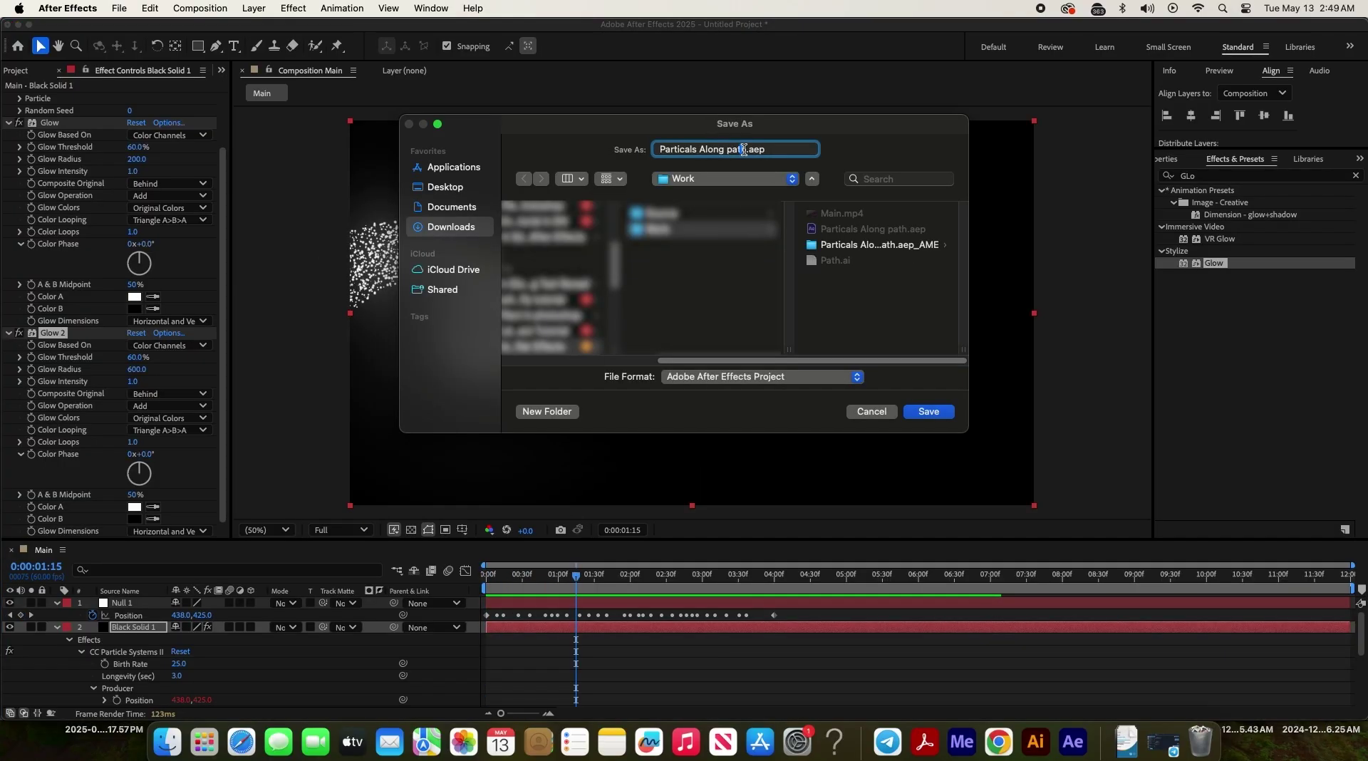
pyautogui.press('Return')
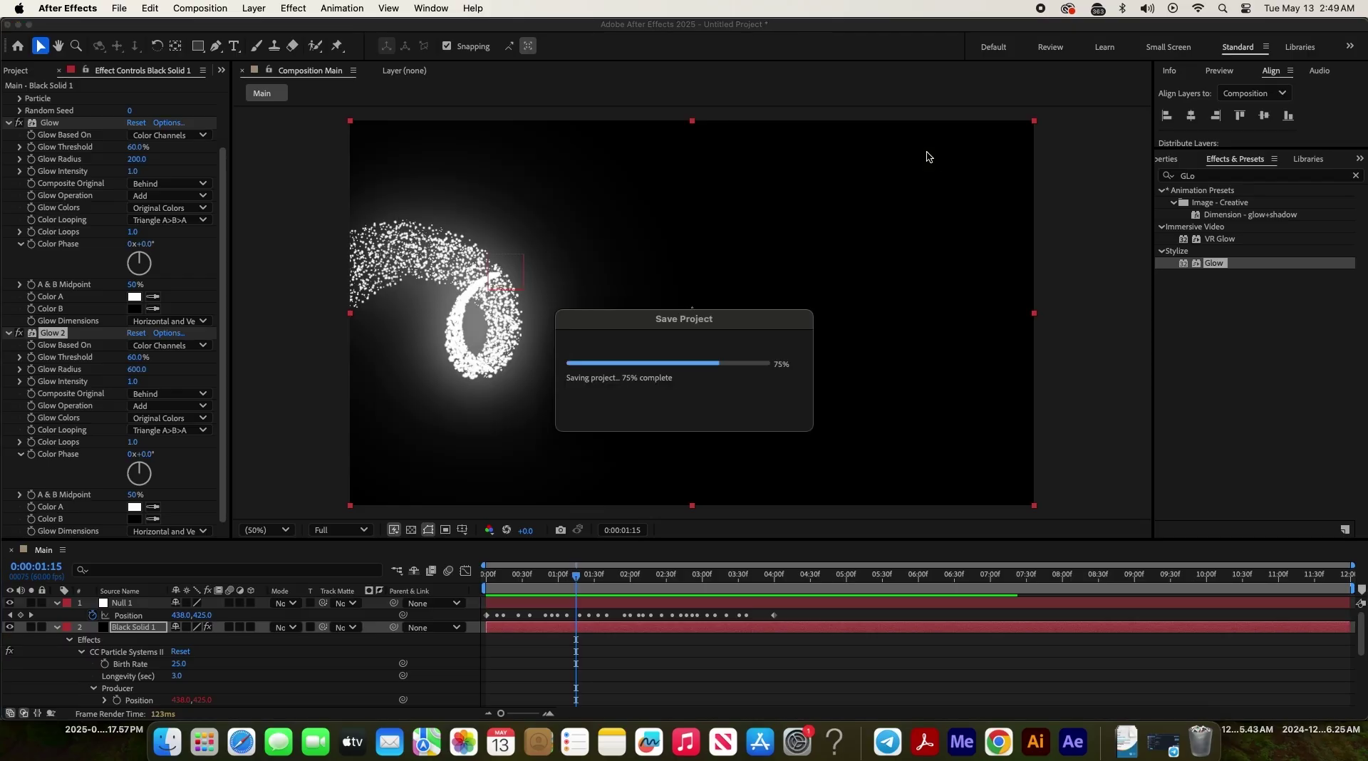
pyautogui.scroll(2, 35, 264)
# Step: Add first-frame keyframes for Birth Color and Death Color and reveal them on the solid layer
pyautogui.scroll(2, 36, 264)
pyautogui.click(20, 159)
pyautogui.press('Home')
pyautogui.click(44, 269)
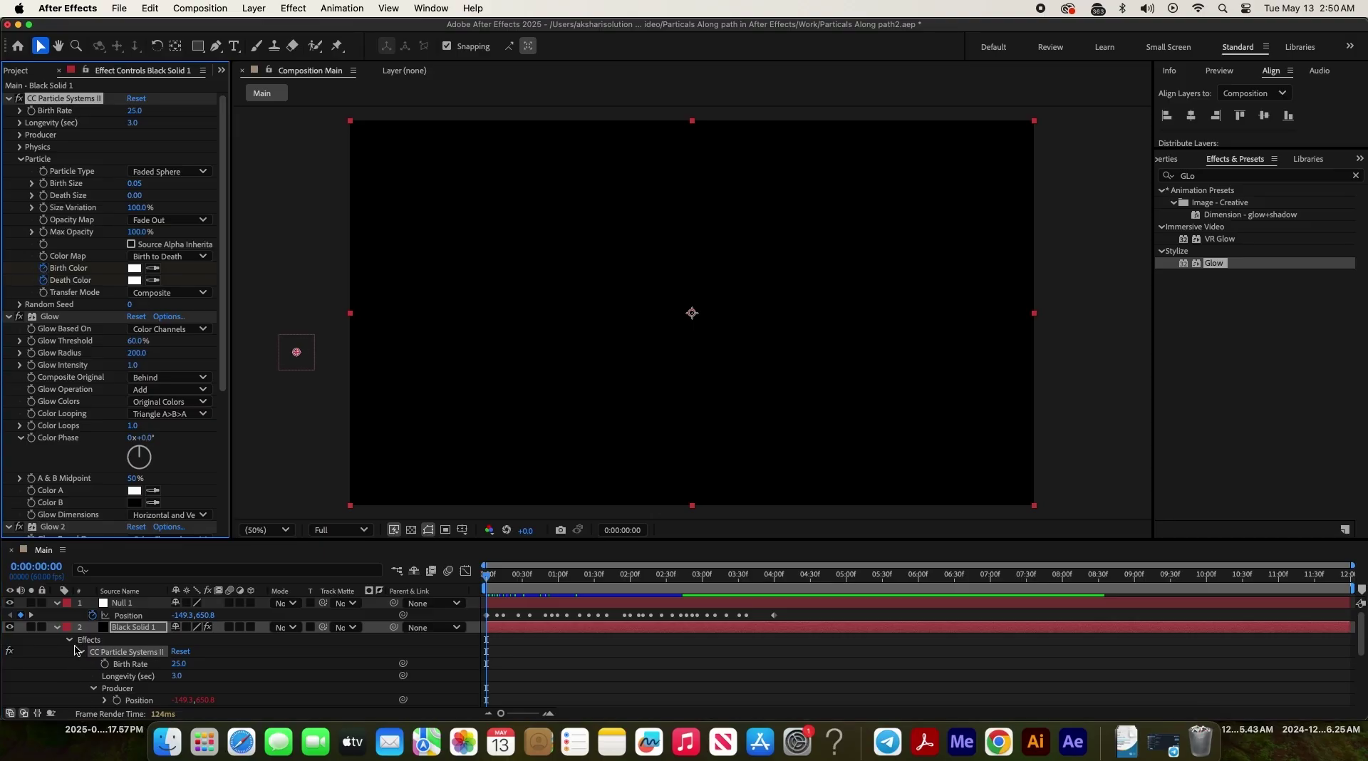
pyautogui.click(119, 631)
pyautogui.press('u')
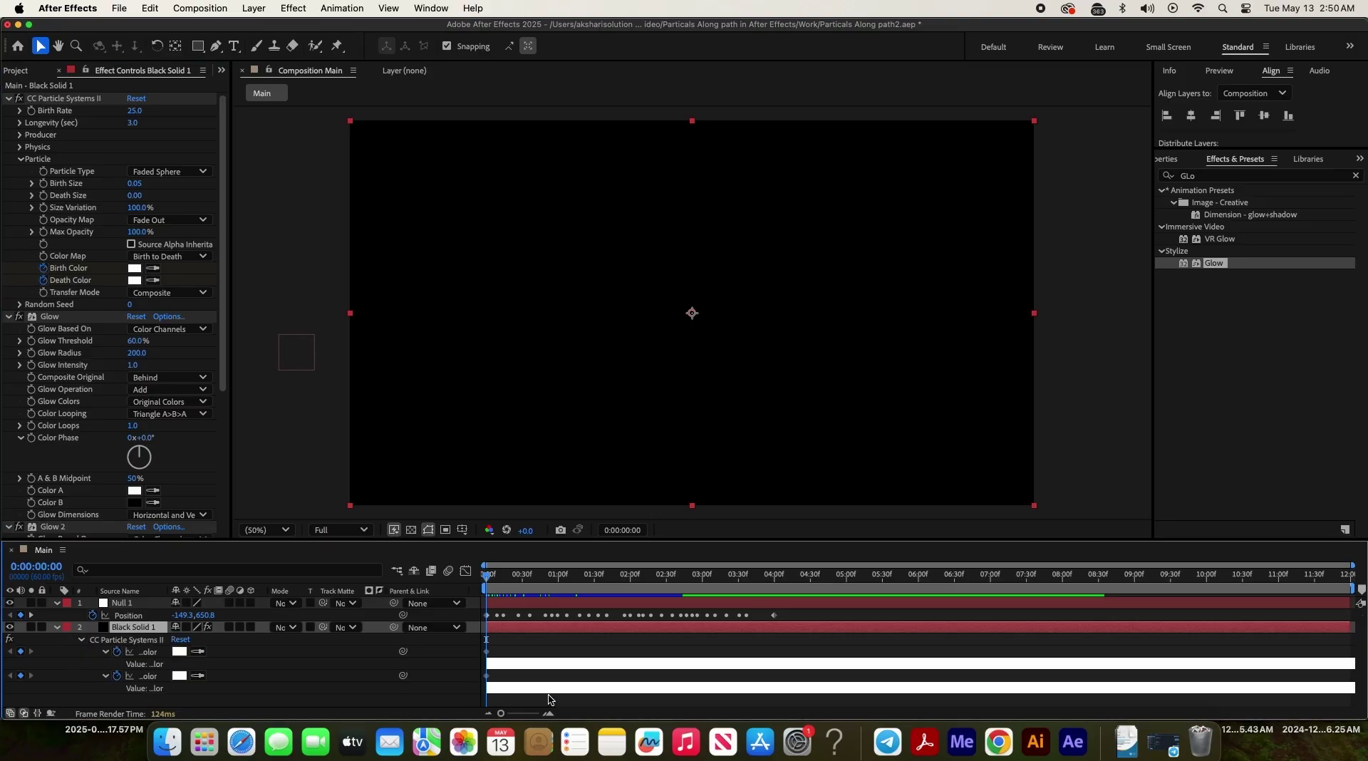
# Step: Space the colour keyframes out in time and make the one-second Birth Color orange
pyautogui.moveTo(525, 595)
pyautogui.mouseDown()
pyautogui.moveTo(564, 580)
pyautogui.moveTo(759, 583)
pyautogui.mouseUp()
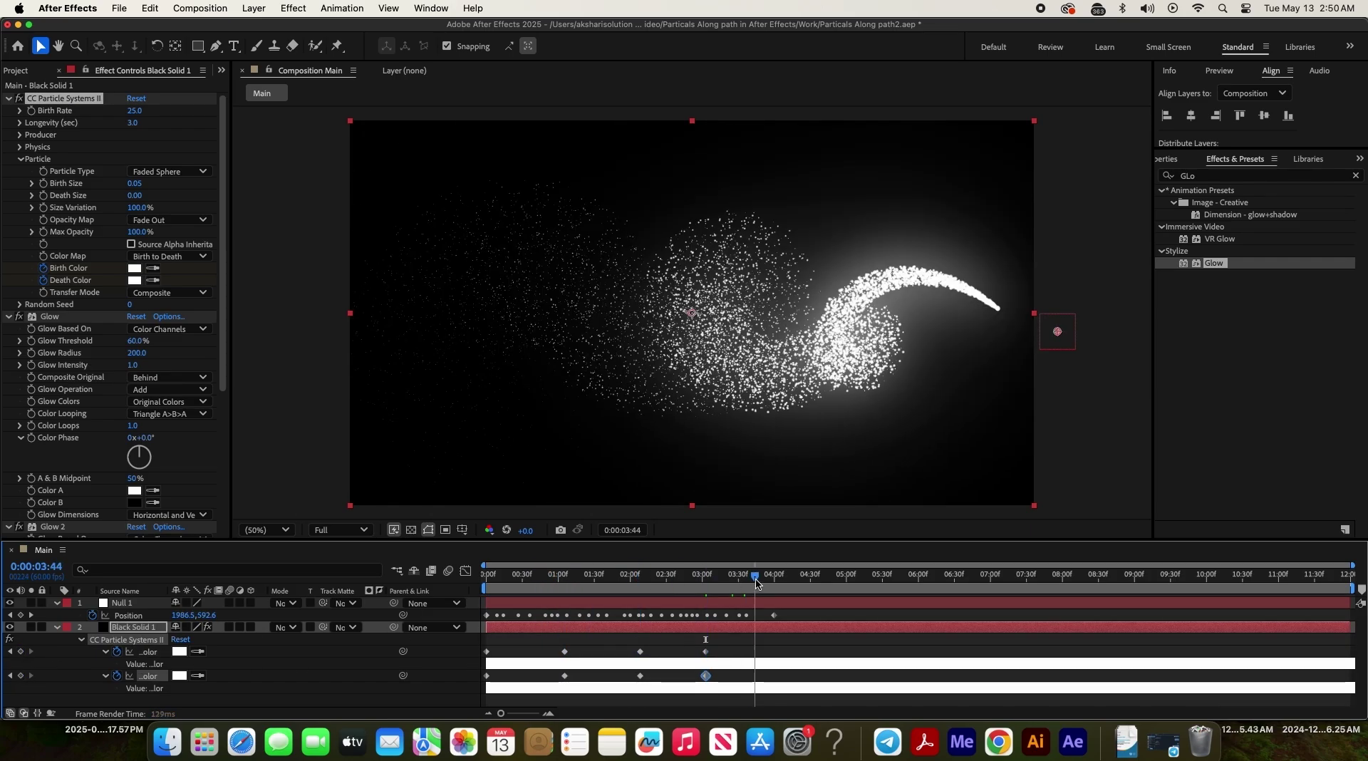
pyautogui.moveTo(565, 652); pyautogui.dragTo(656, 686)
pyautogui.click(556, 574)
pyautogui.doubleClick(556, 651)
pyautogui.moveTo(665, 390); pyautogui.dragTo(632, 263)
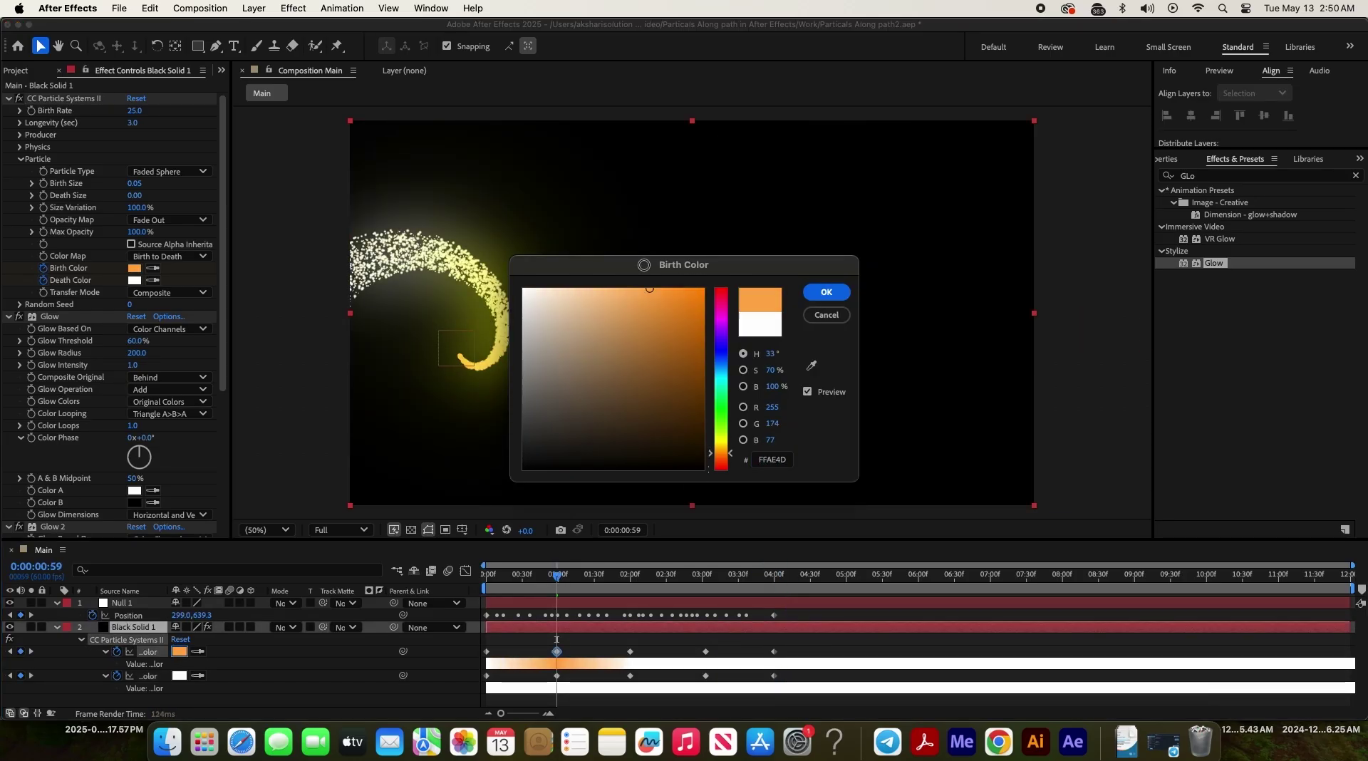
pyautogui.click(826, 292)
# Step: Bring up the colour picker for the two-second colour keyframe
pyautogui.click(630, 575)
pyautogui.doubleClick(630, 652)
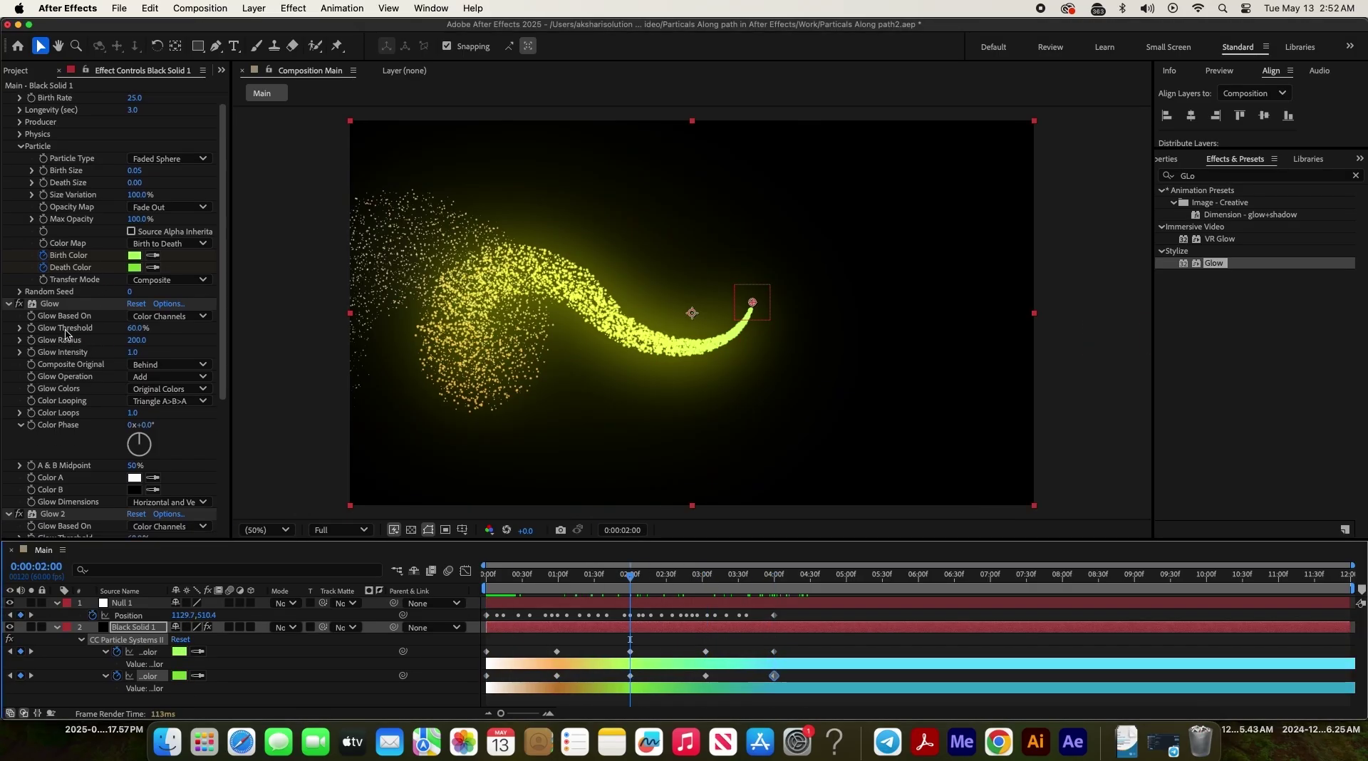
pyautogui.scroll(-3, 43, 365)
pyautogui.scroll(-2, 25, 369)
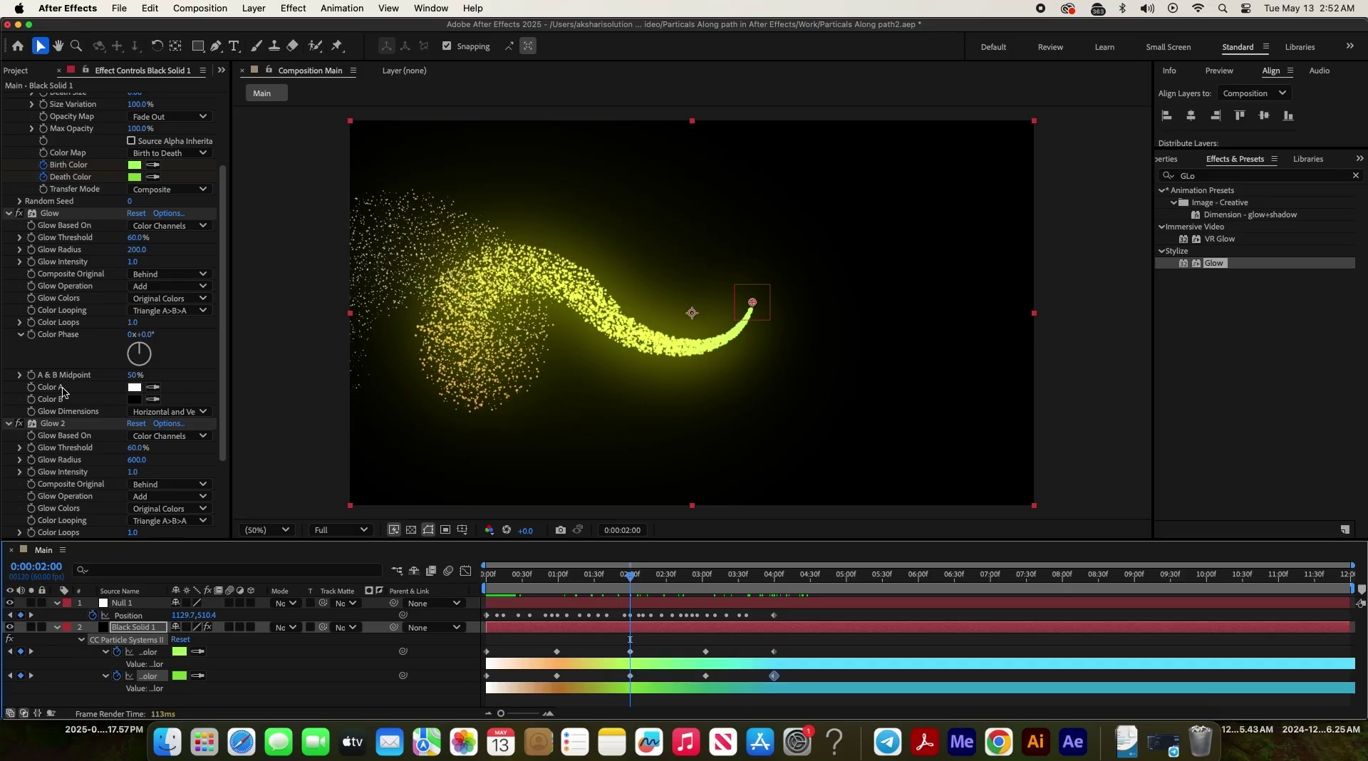
# Step: Keyframe Glow Color A and Color B, paste the Birth/Death colour keyframes onto them, and return to frame one
pyautogui.press('Home')
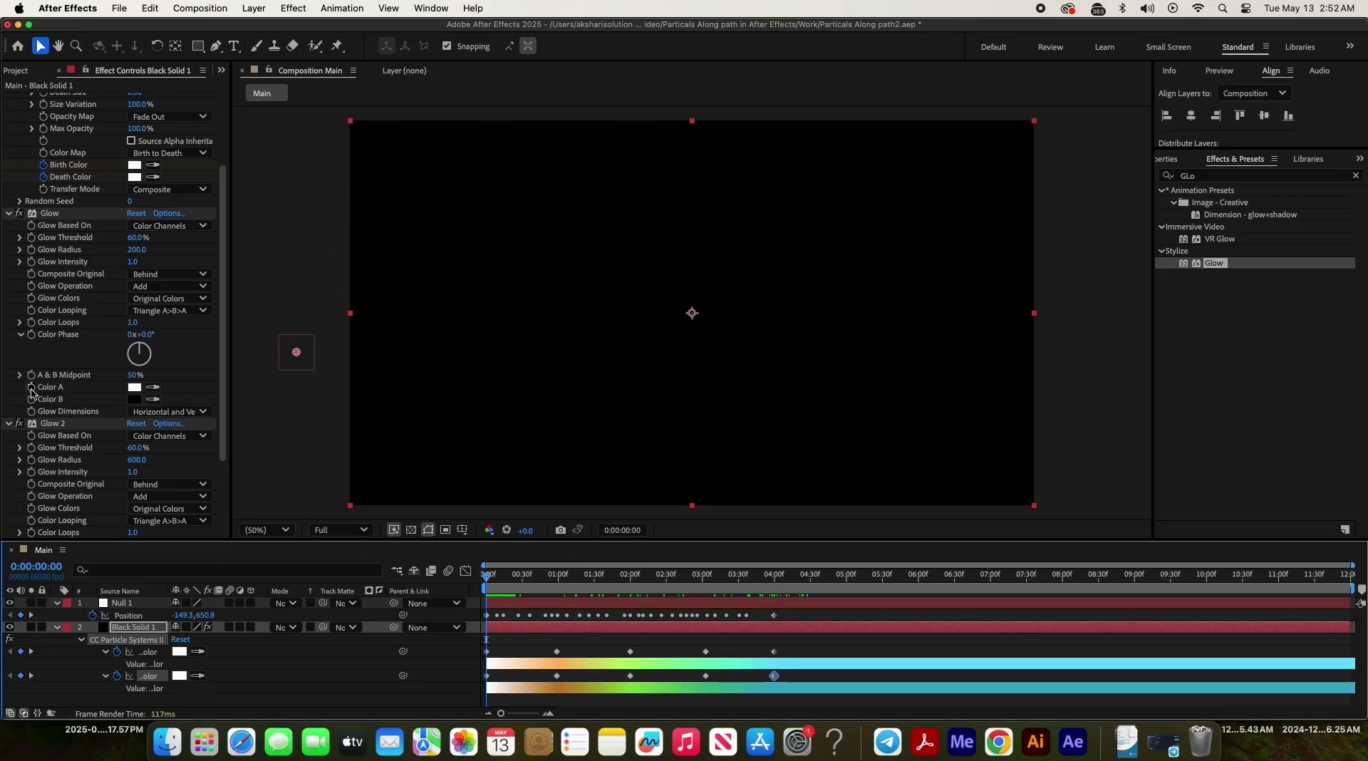
pyautogui.click(32, 387)
pyautogui.click(32, 399)
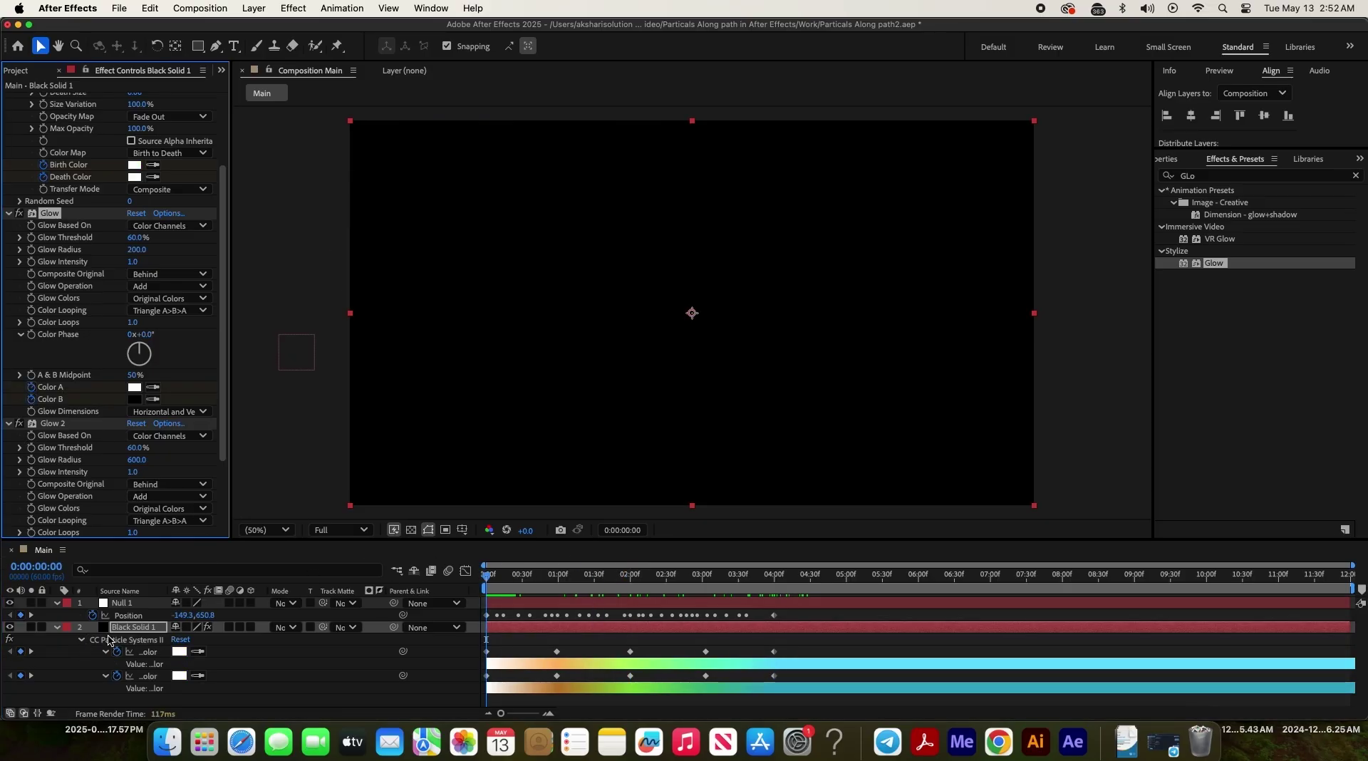
pyautogui.click(121, 633)
pyautogui.press('u')
pyautogui.press('u')
pyautogui.scroll(-2, 658, 658)
pyautogui.press('k')
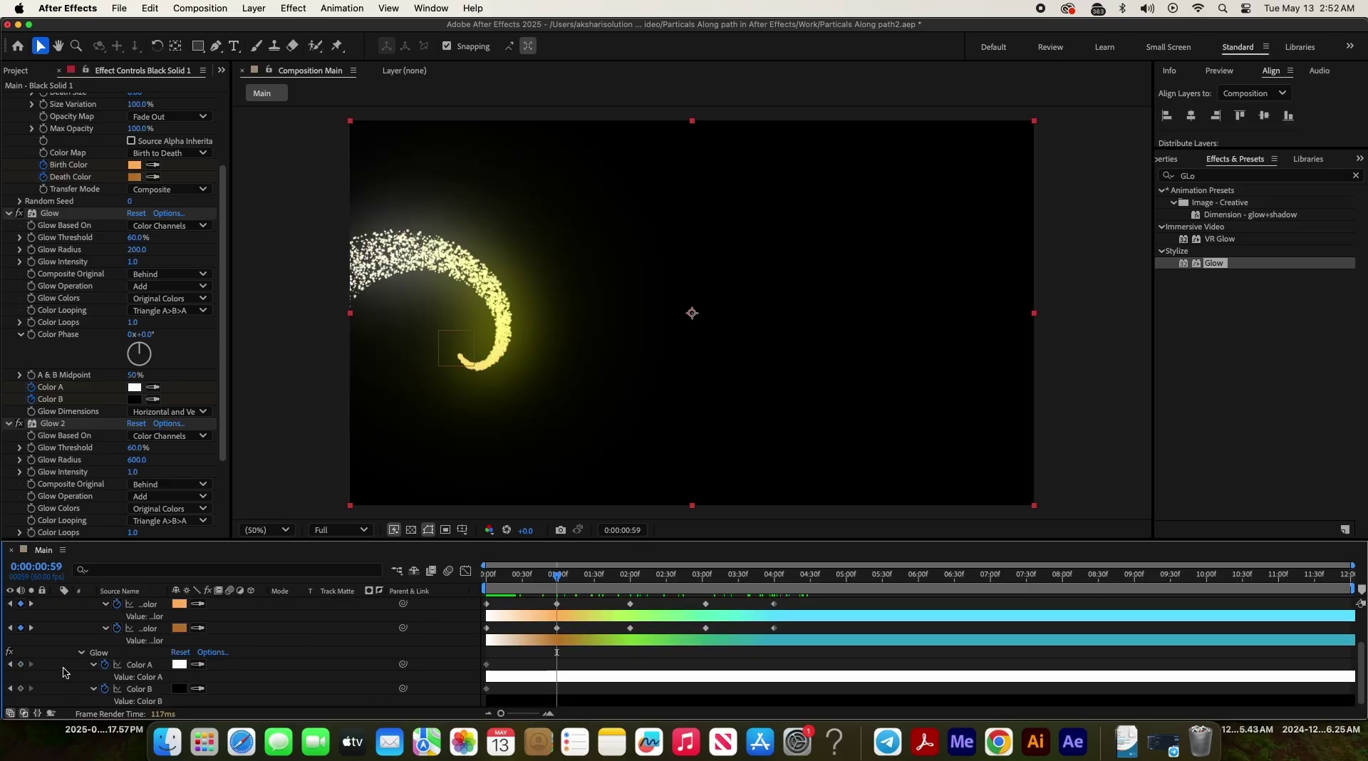
pyautogui.click(70, 664)
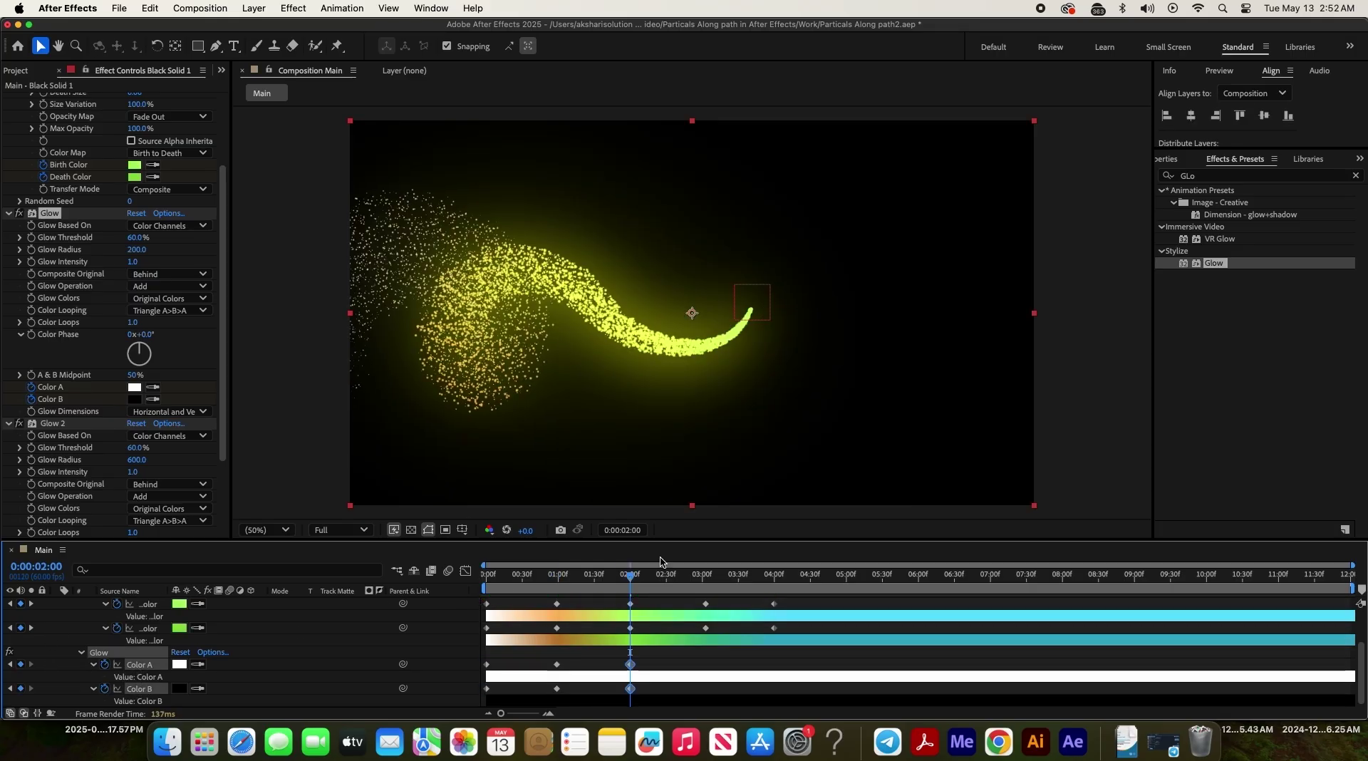
pyautogui.hotkey('ctrl', 'v')
pyautogui.press('Home')
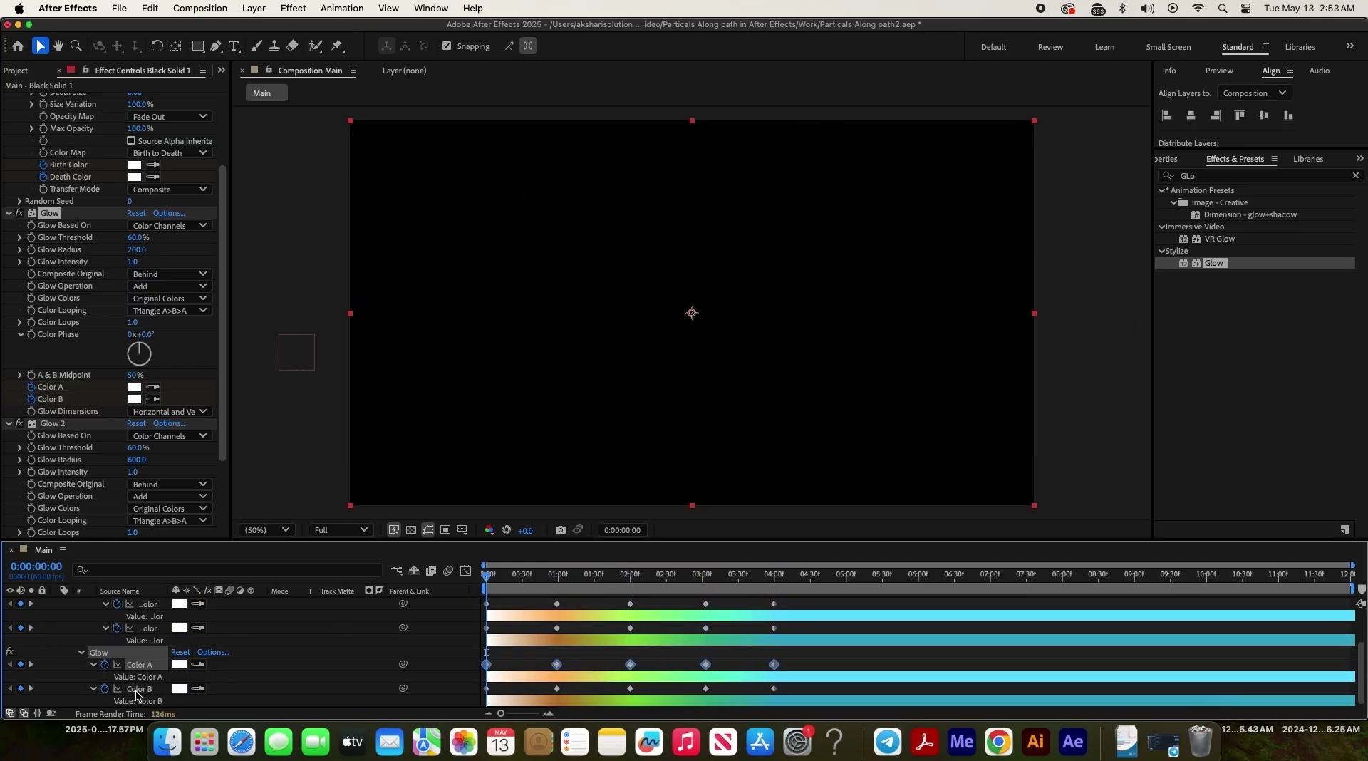